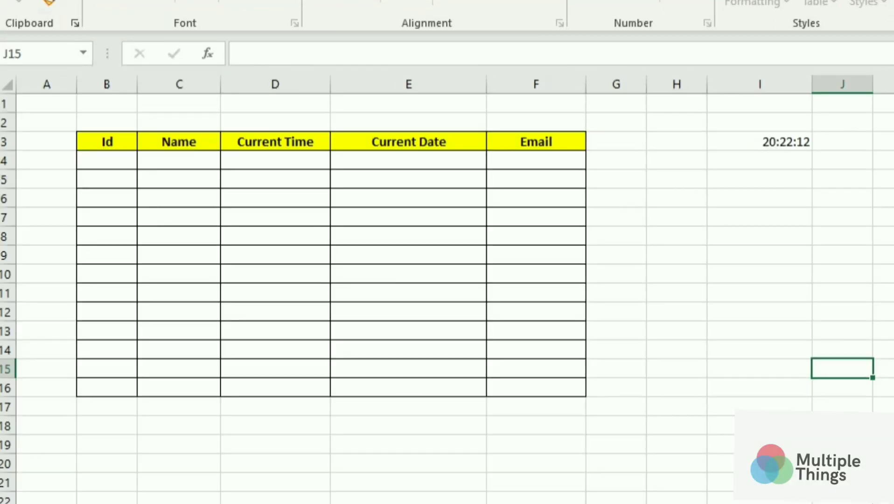
- Enter the Id 1001 in the first Id cell, B4
click(760, 369)
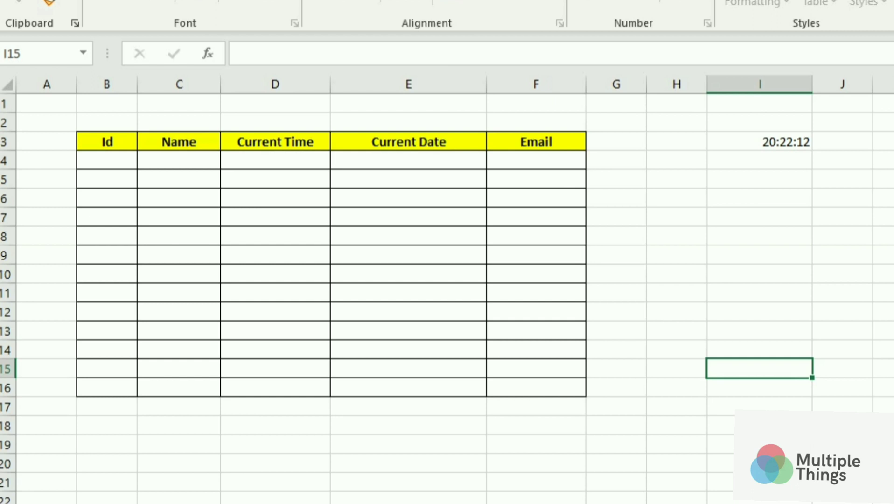
click(178, 160)
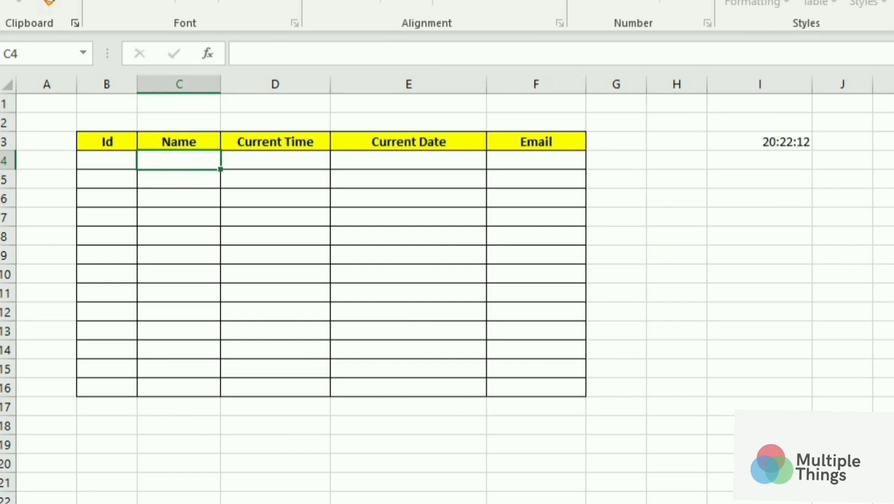
click(107, 160)
text(00)
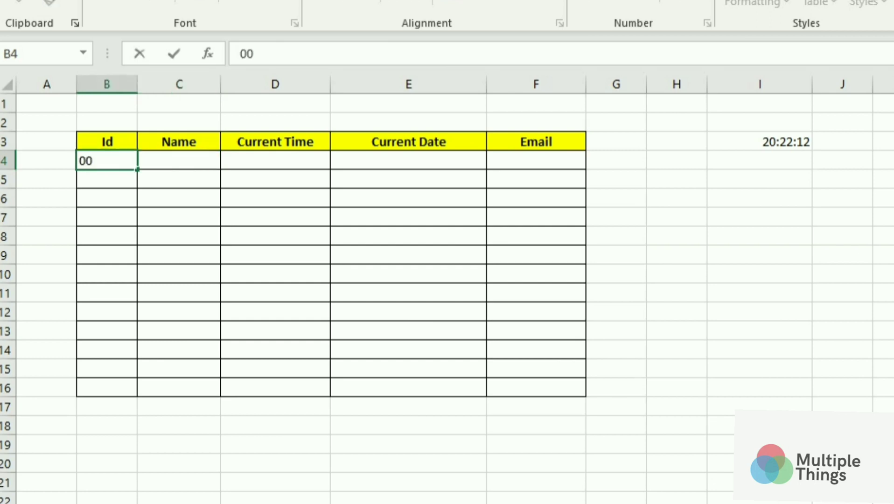
key(BackSpace)
key(BackSpace)
text(1001)
key(Tab)
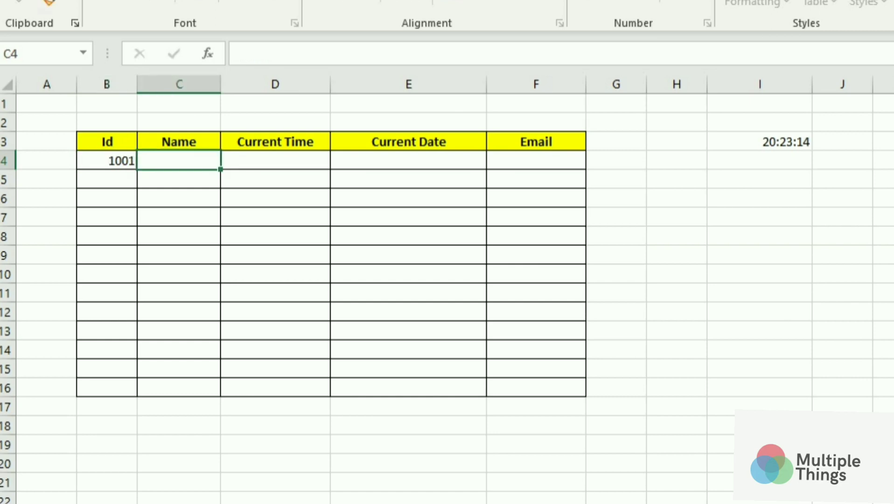
- Type a sample name in C4 to auto-fill time and date, then narrow the Name column
text(Alina)
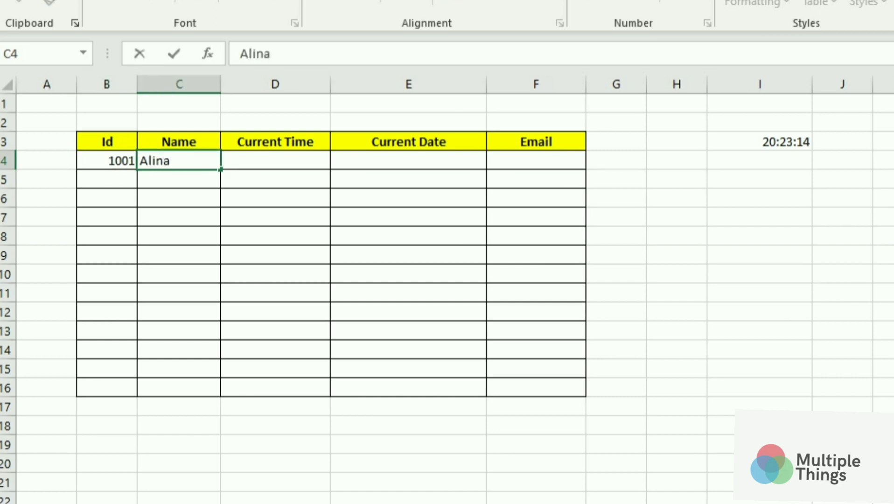
key(Tab)
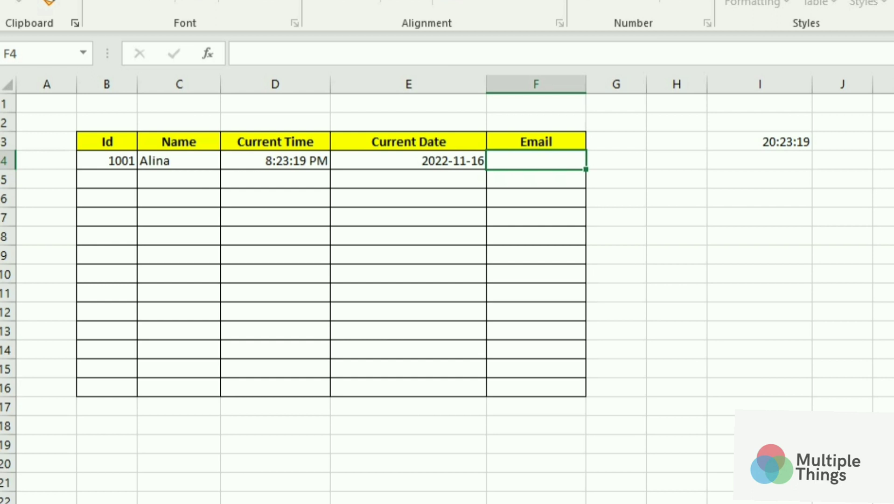
drag(266, 84, 238, 84)
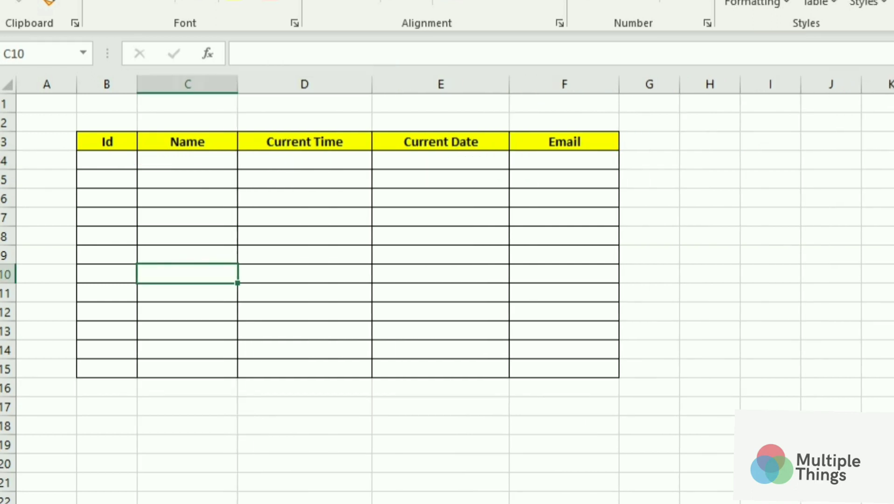
- Put =NOW() in H4, redoing it after the first attempt showed #NAME?
click(831, 405)
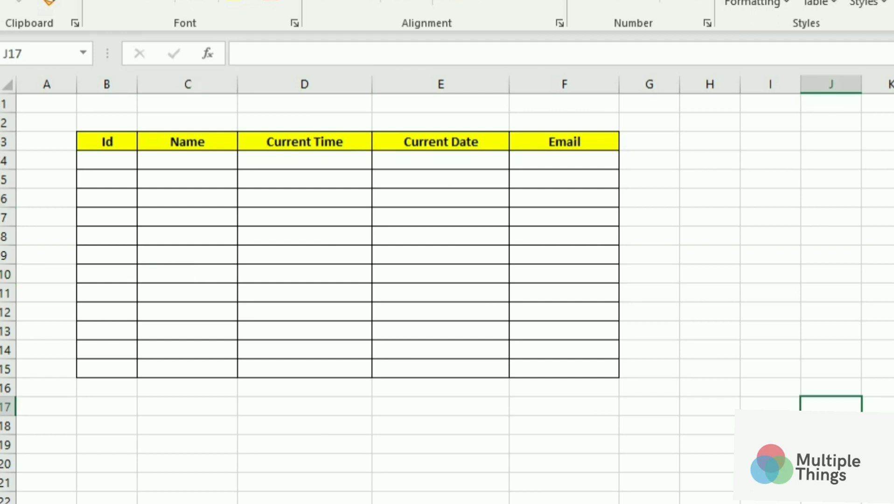
click(710, 160)
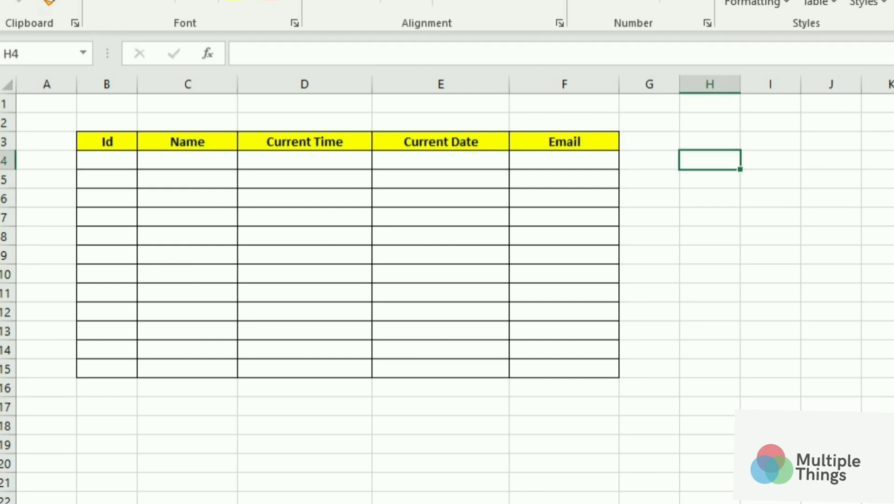
text(=n)
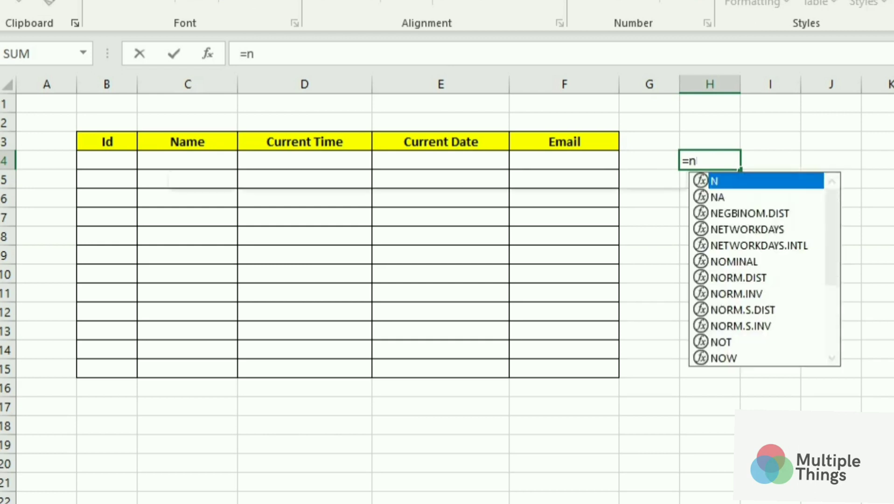
text(ow)
key(Return)
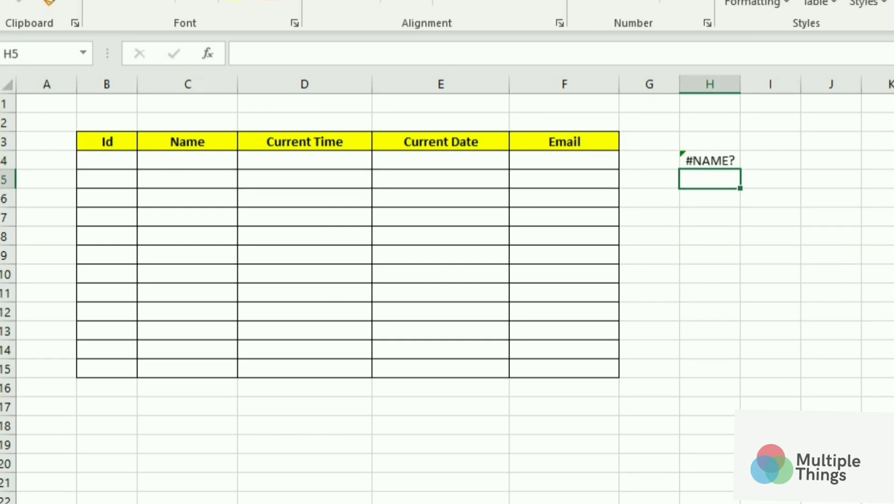
click(710, 160)
key(Delete)
text(=)
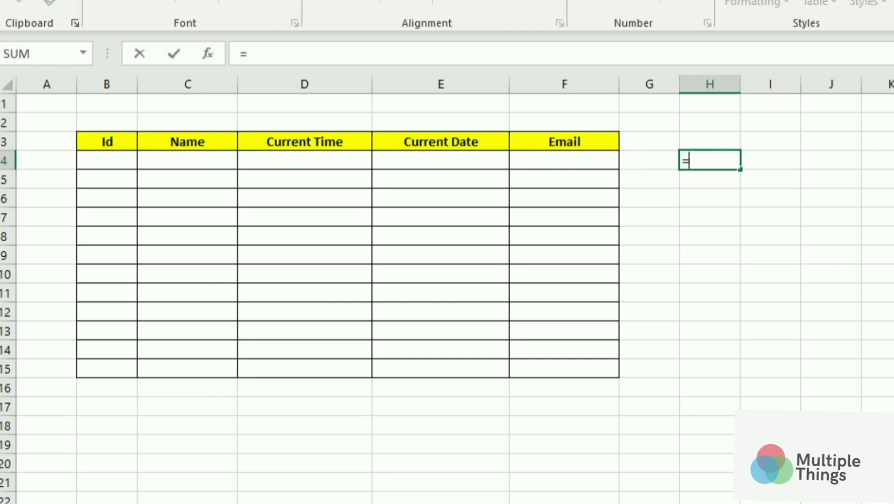
text(now)
key(Tab)
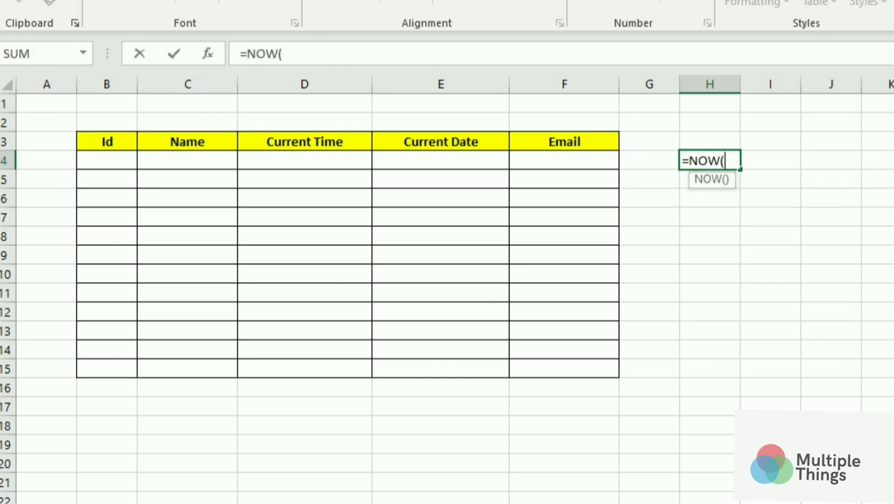
key(Return)
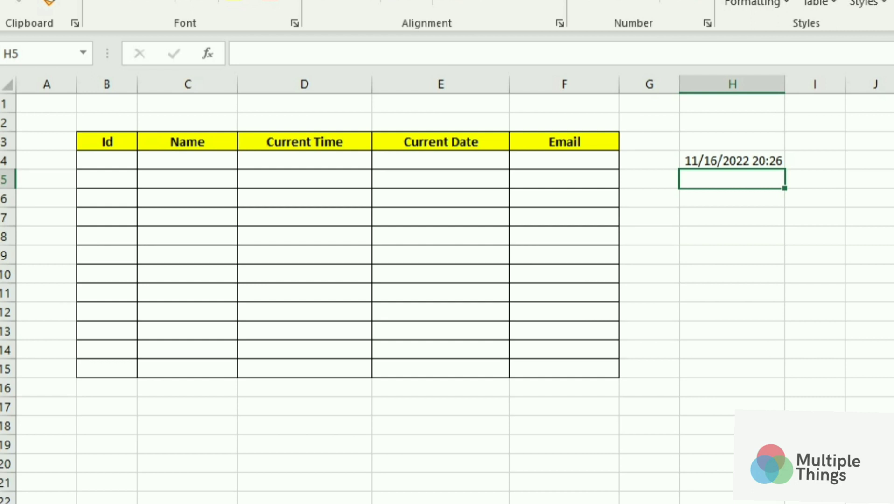
- Format H4 with the 1:30:55 PM time type so it shows 8:26:49 PM
click(732, 160)
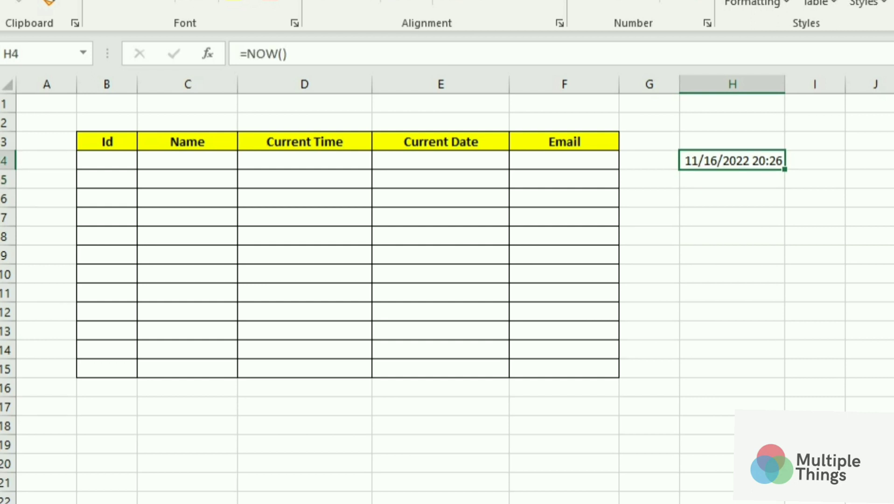
click(732, 254)
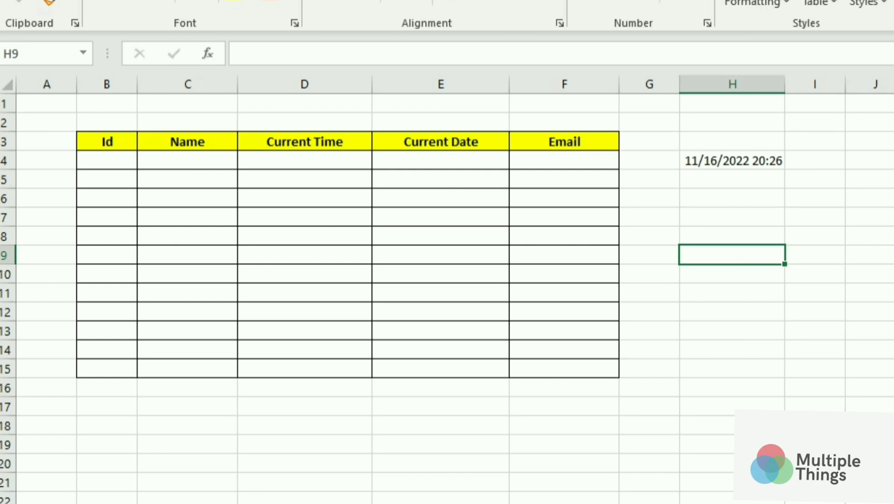
click(732, 160)
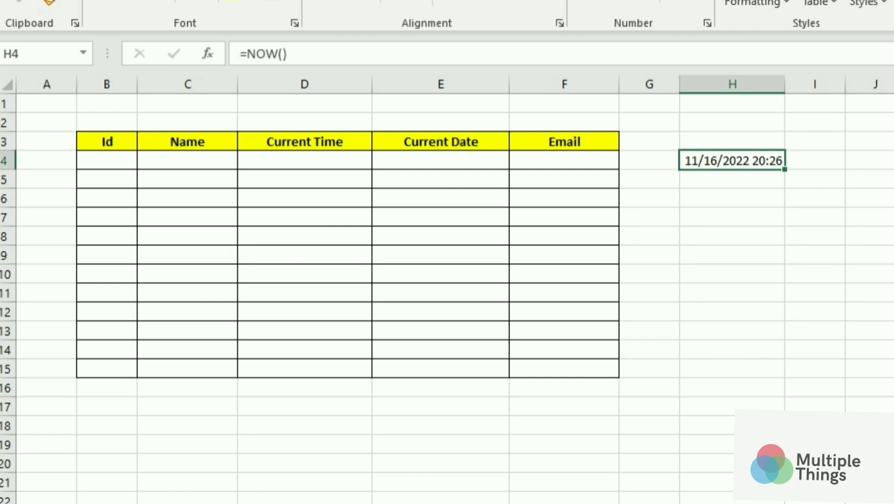
right_click(746, 160)
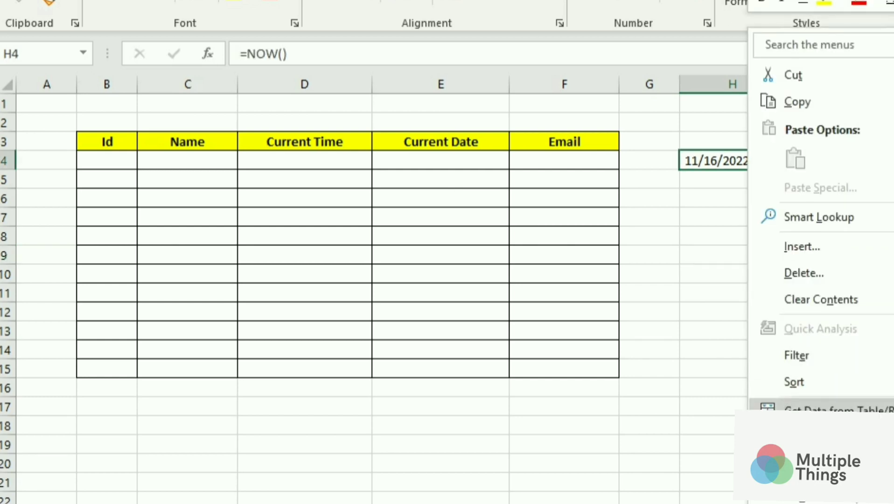
key(Escape)
key(ctrl+1)
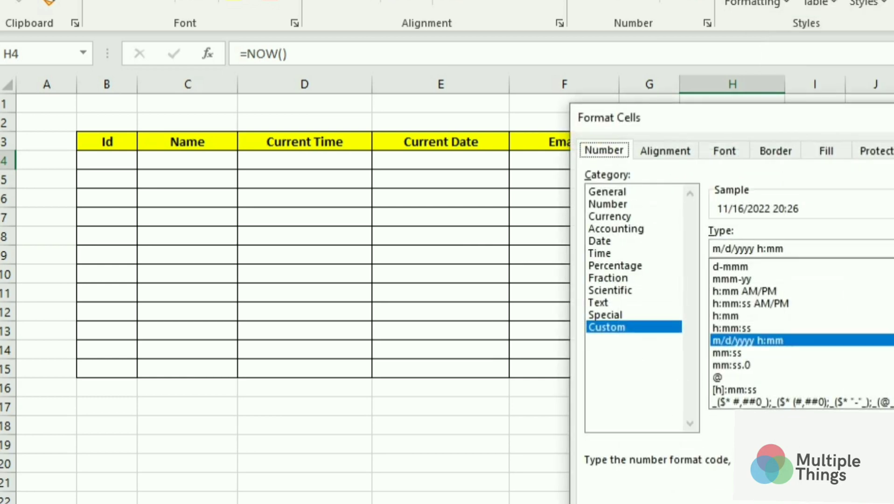
click(599, 253)
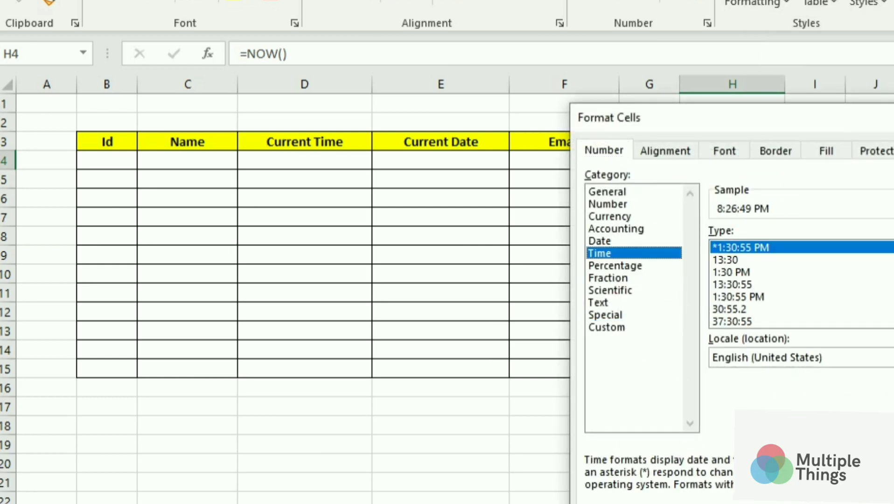
click(733, 284)
click(737, 297)
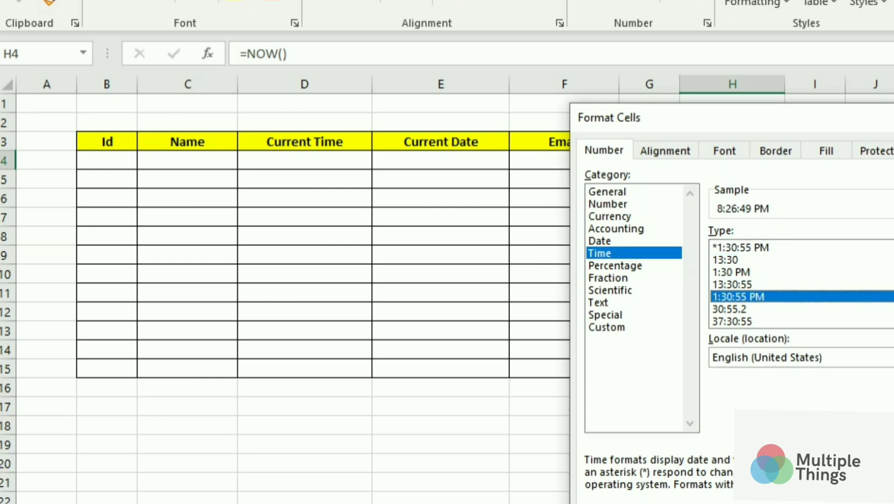
key(Return)
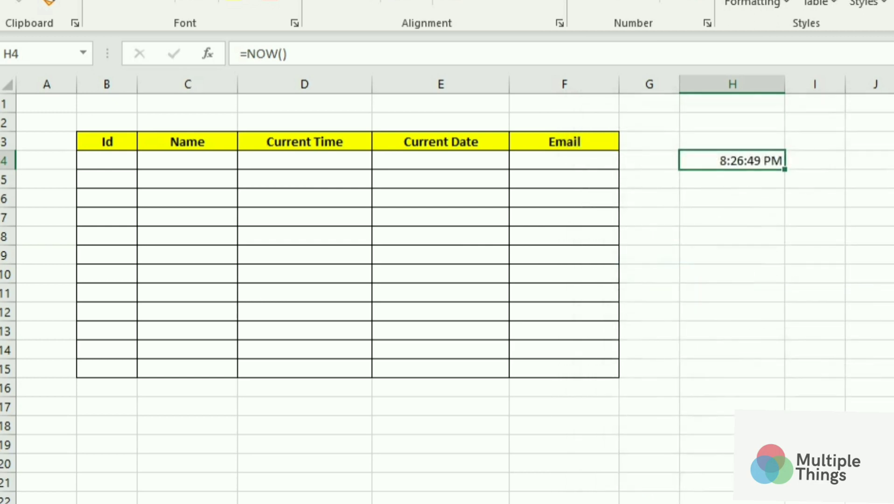
click(815, 349)
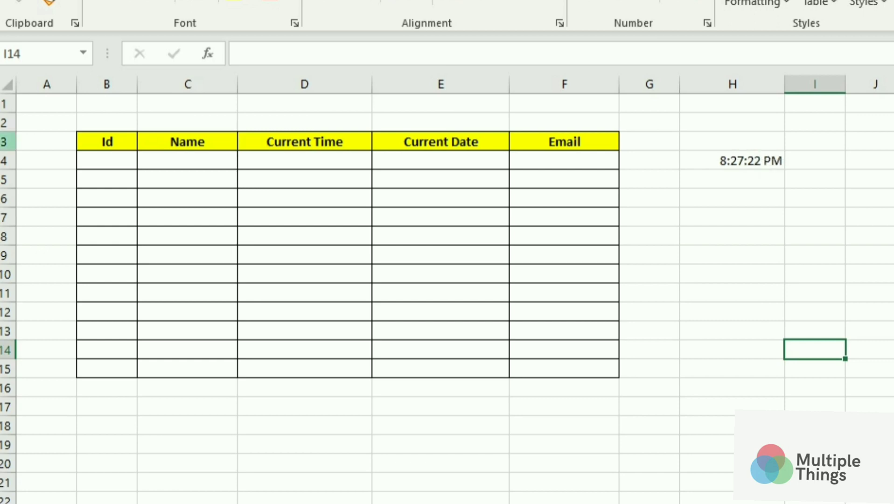
click(304, 160)
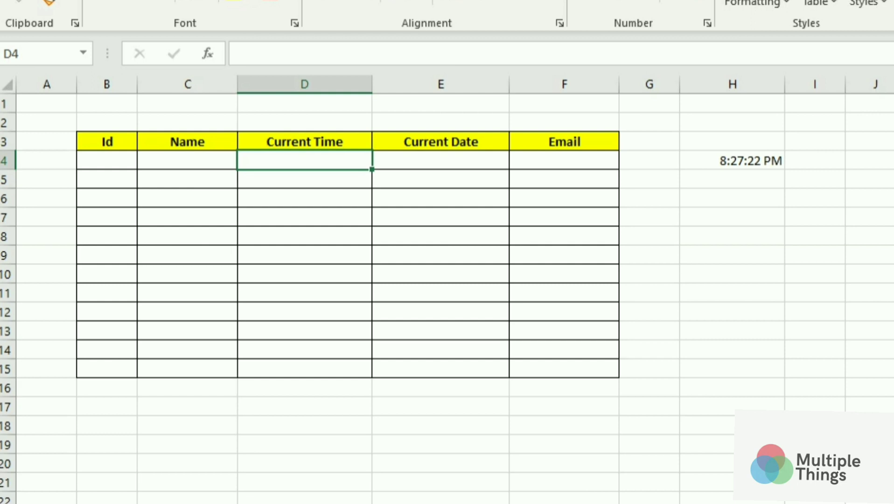
- Enter =IF(C4<>"",NOW(),"") as D4's timestamp formula
text(=)
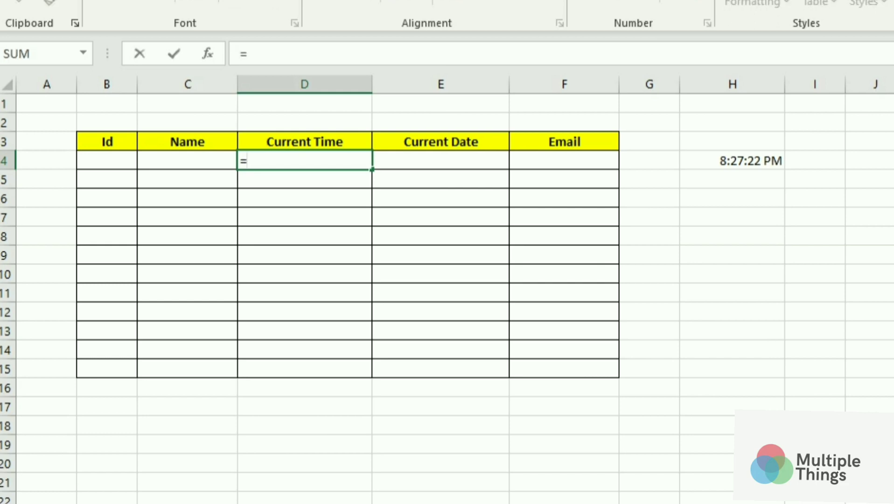
text(if)
key(Tab)
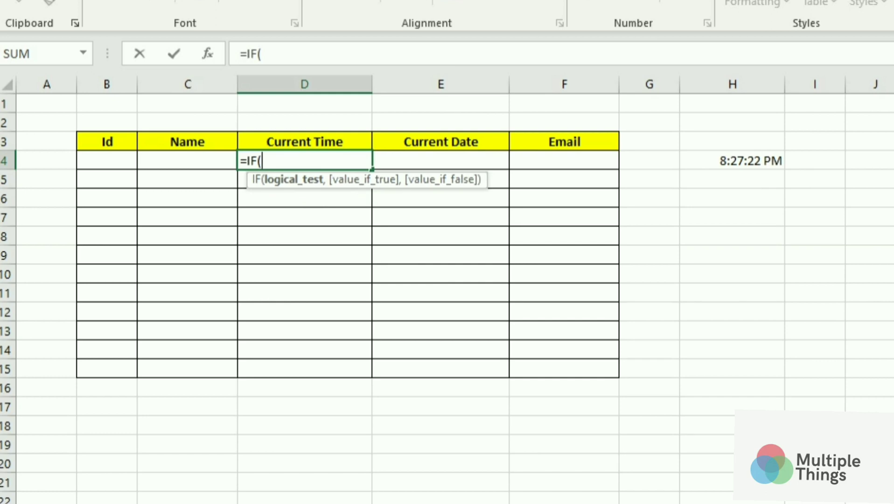
click(188, 160)
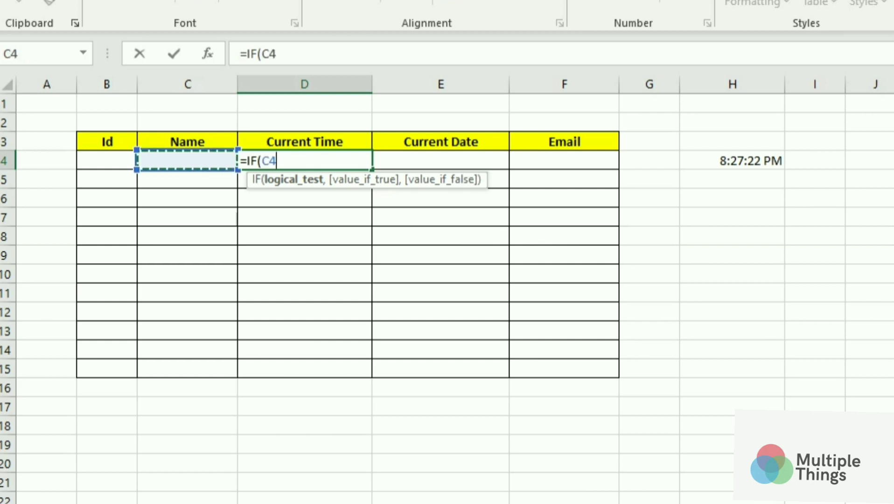
text(<>)
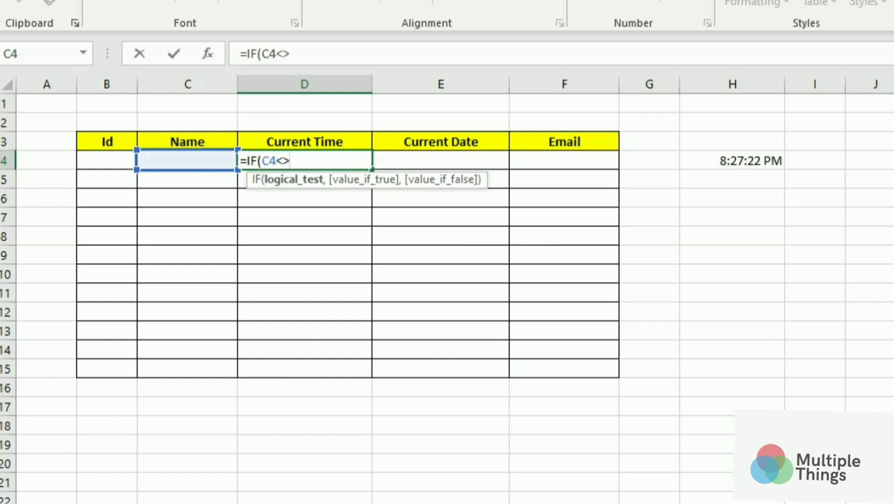
text("",)
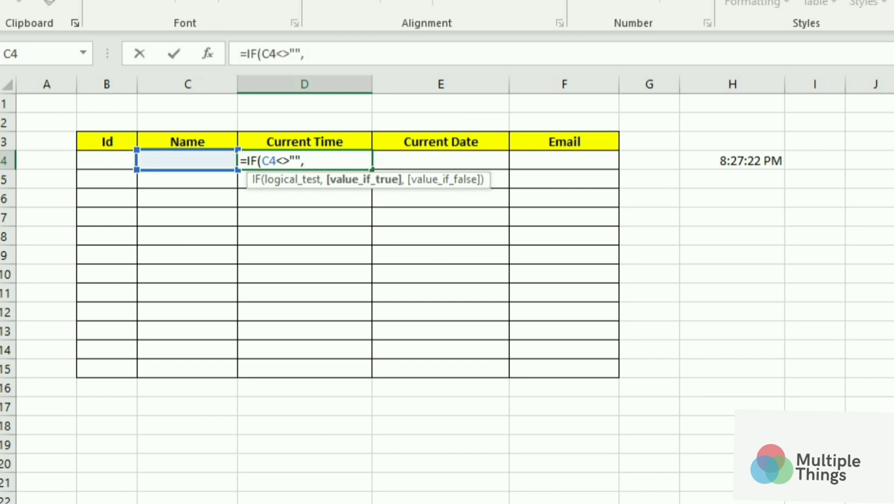
text(now)
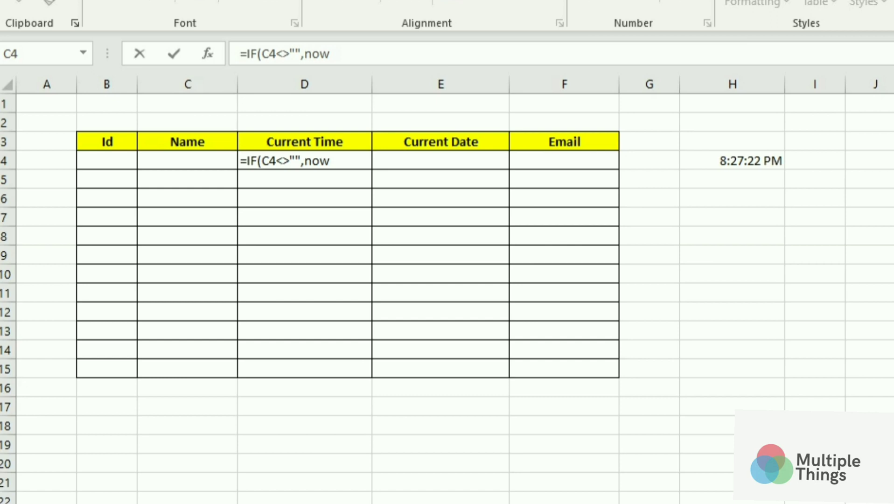
text(()
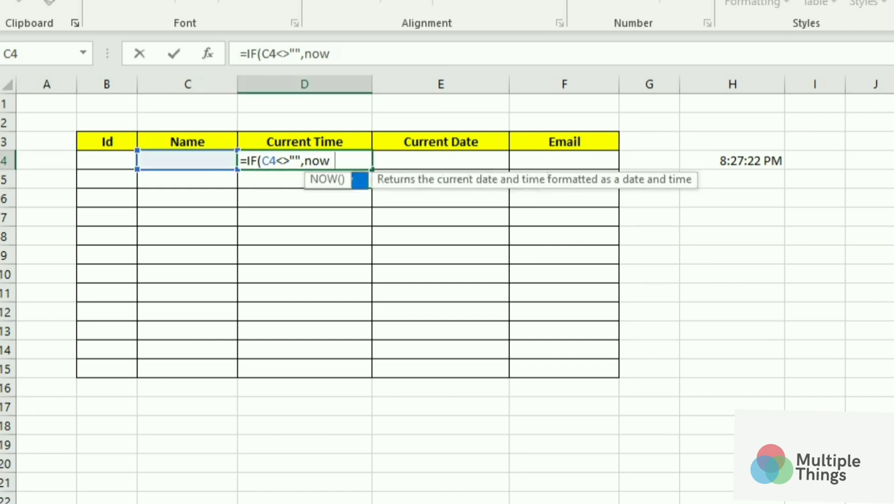
text(),"")
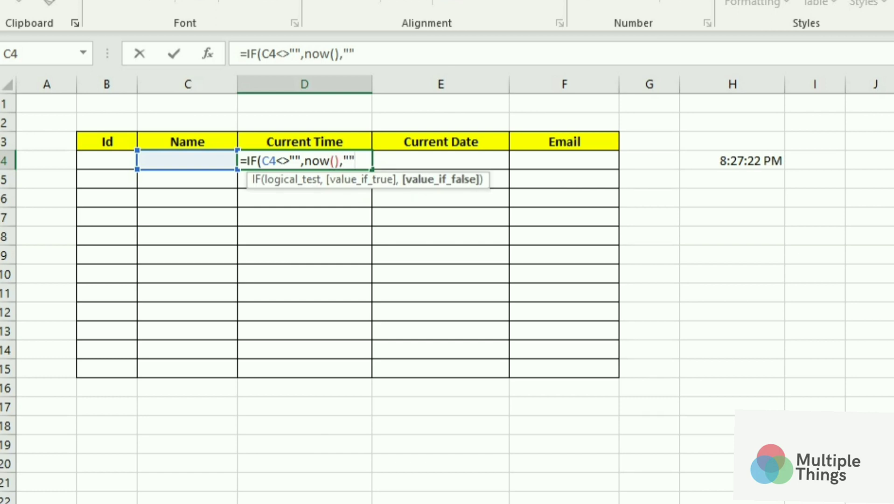
text())
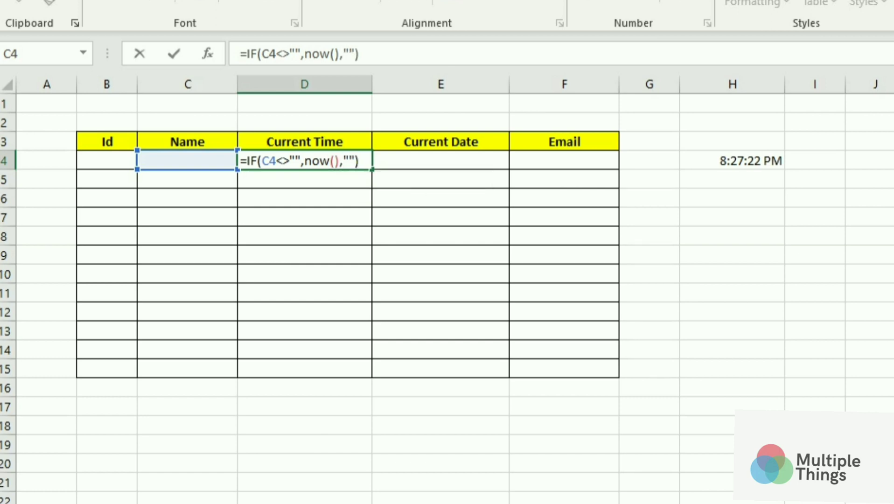
key(Return)
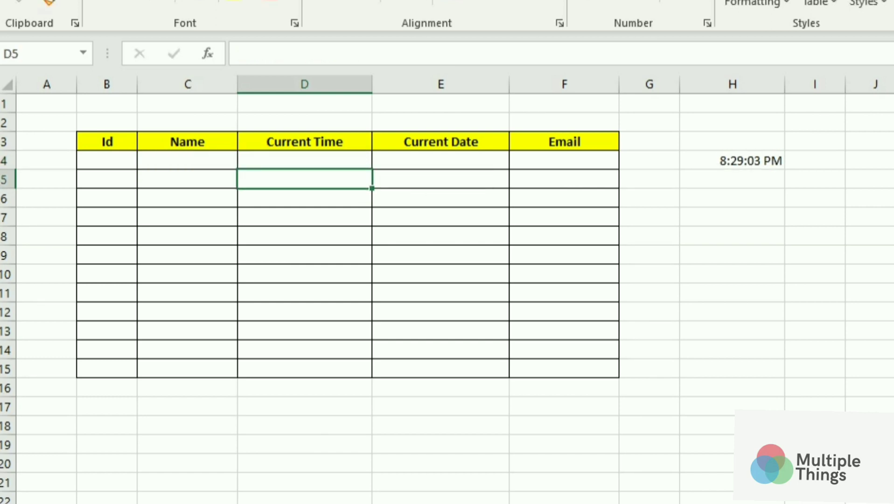
- Test it by entering abc in C4, making D4 show serial 44881.85358
click(187, 160)
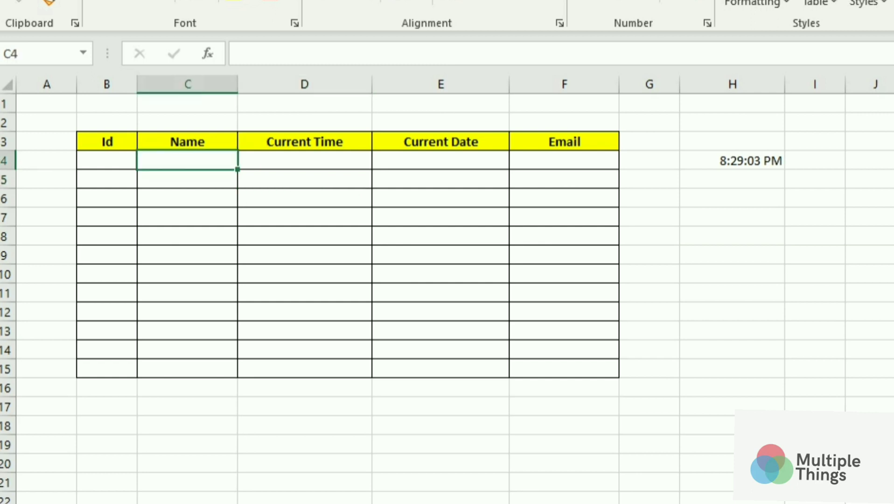
text(abc)
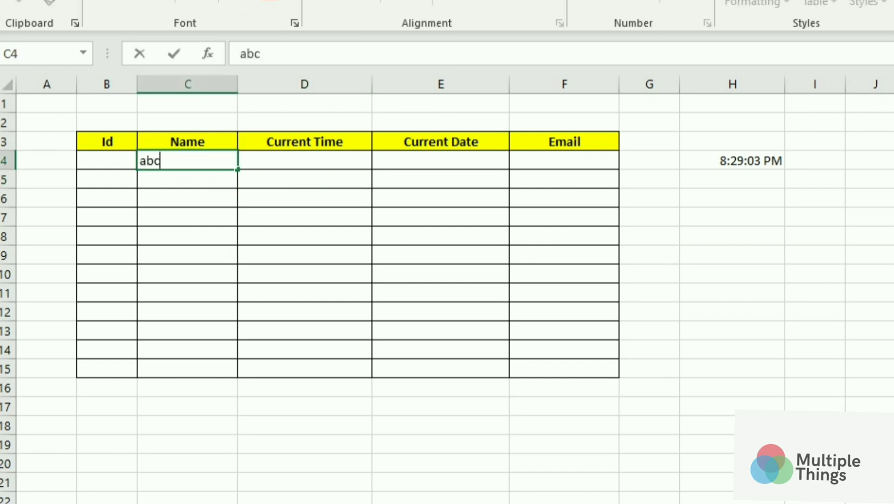
key(Return)
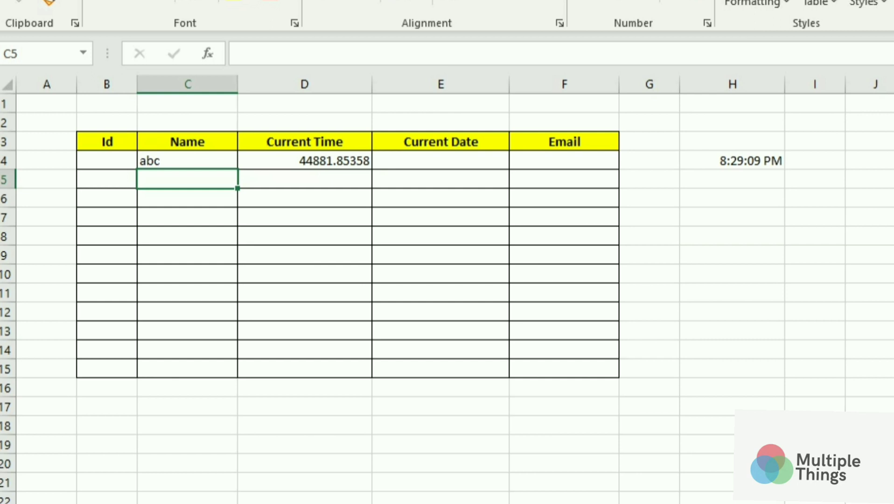
click(305, 160)
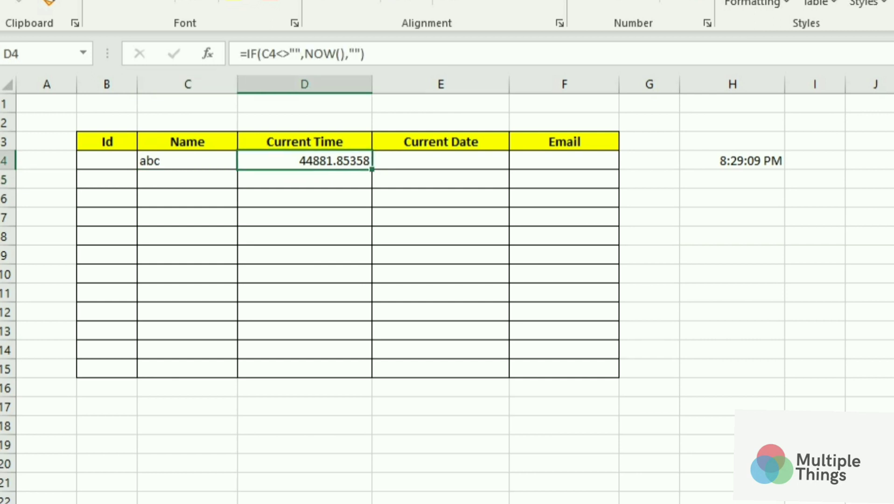
- Give D4 the 1:30:55 PM time format so it reads 8:29:09 PM
right_click(339, 161)
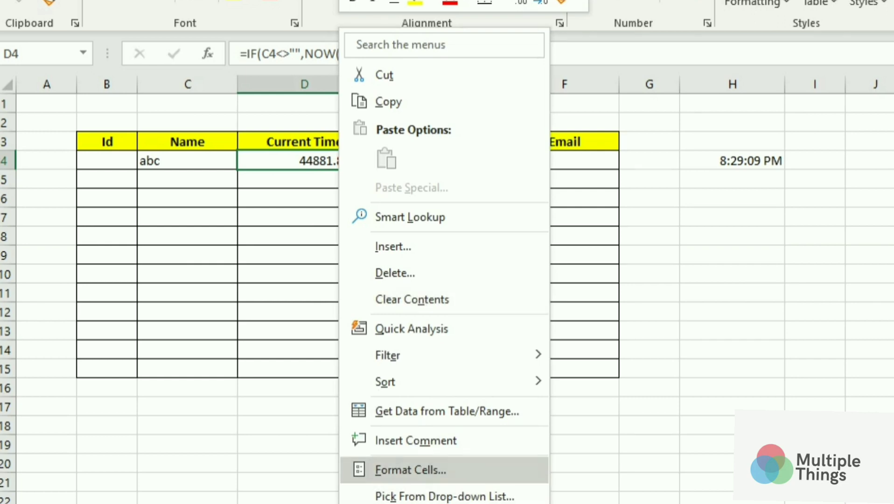
click(411, 469)
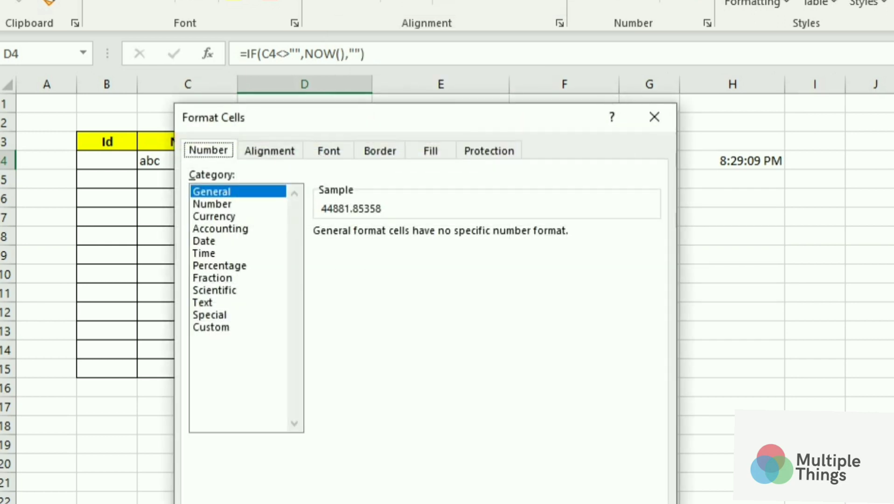
click(204, 253)
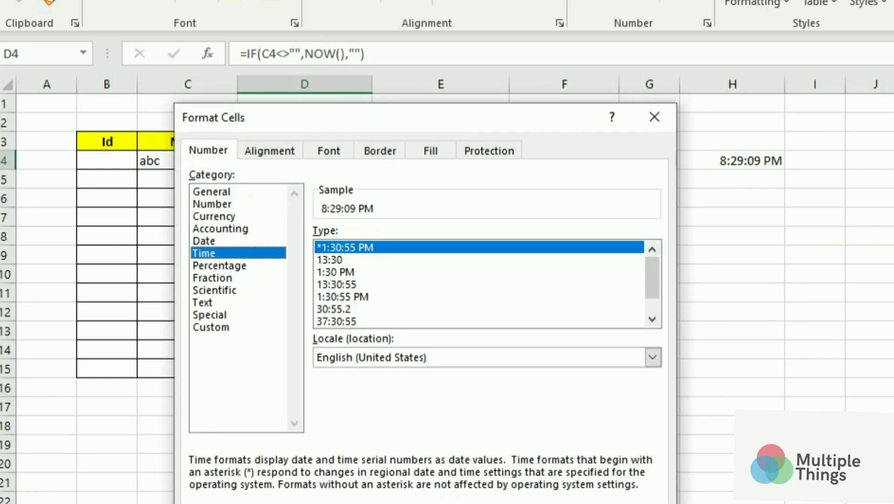
click(343, 296)
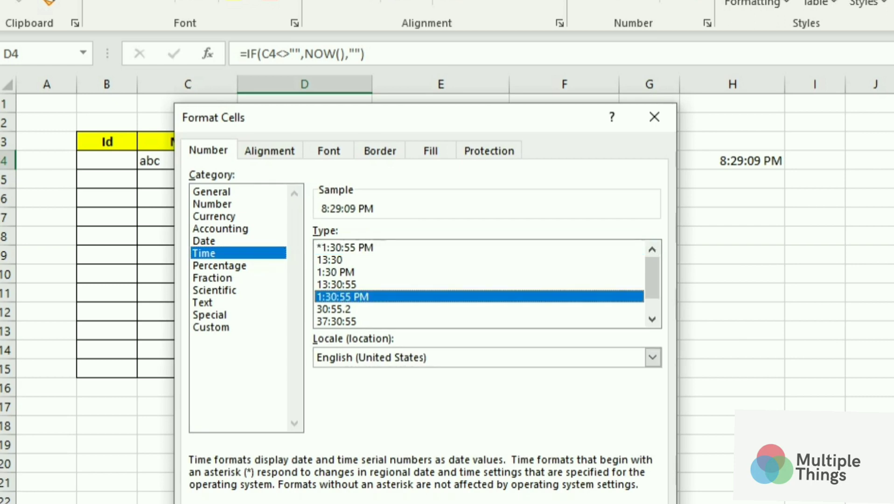
key(Return)
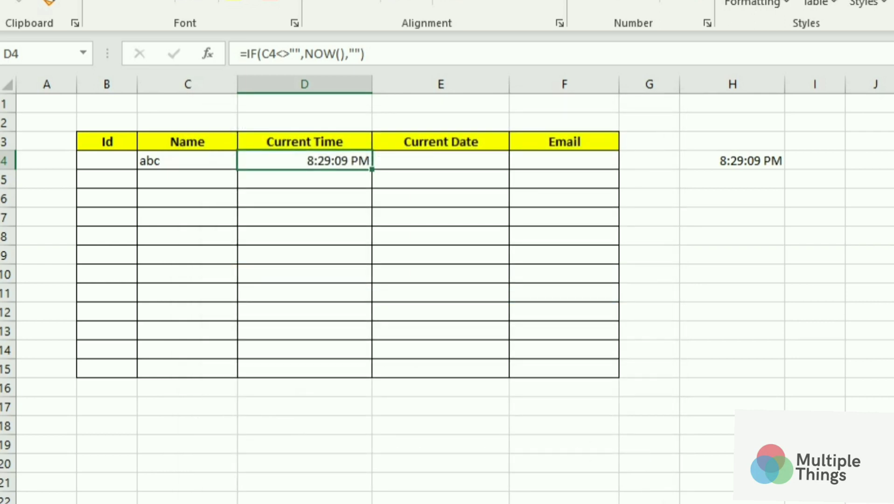
- Recalculate with F9, then enable iterative calculation in Excel Options' Formulas settings
key(F9)
key(F9)
key(F9)
key(F9)
key(alt+f)
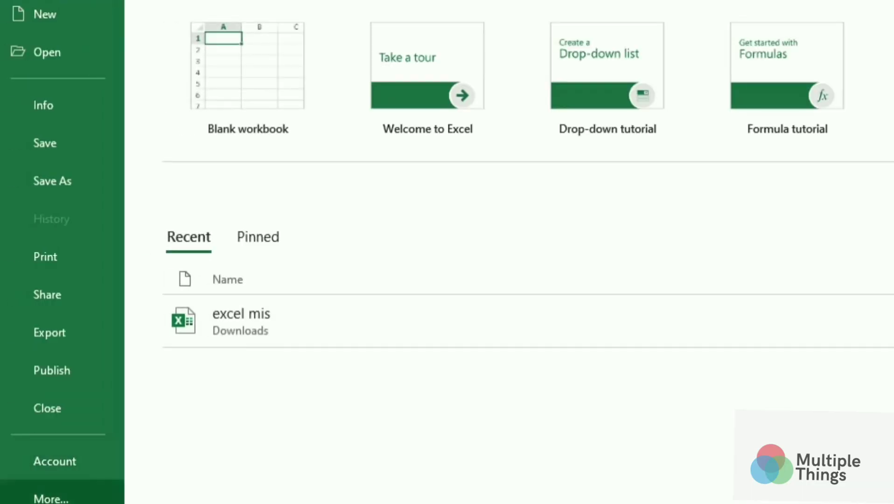
key(Return)
key(Down)
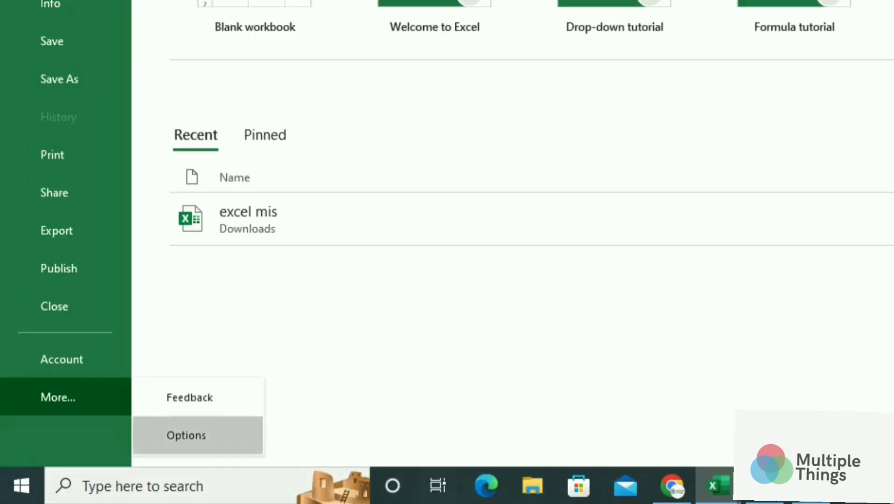
key(Return)
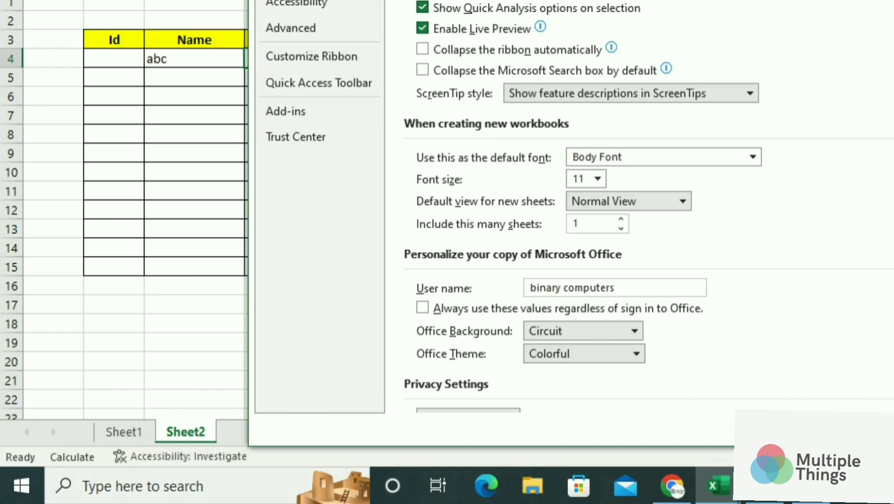
key(Down)
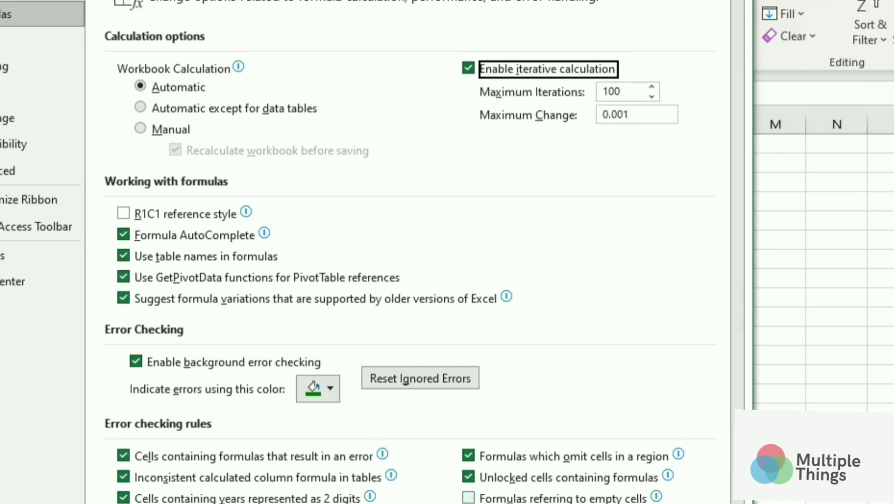
key(Return)
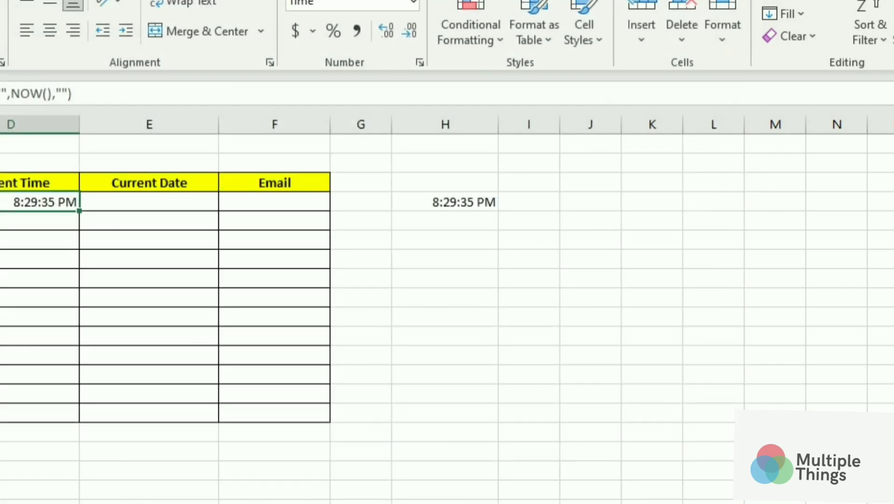
- Rewrite D4 as =IF(C4<>"",IF(D4<>"",D4,NOW()),"") so the stamped time stays fixed
double_click(43, 202)
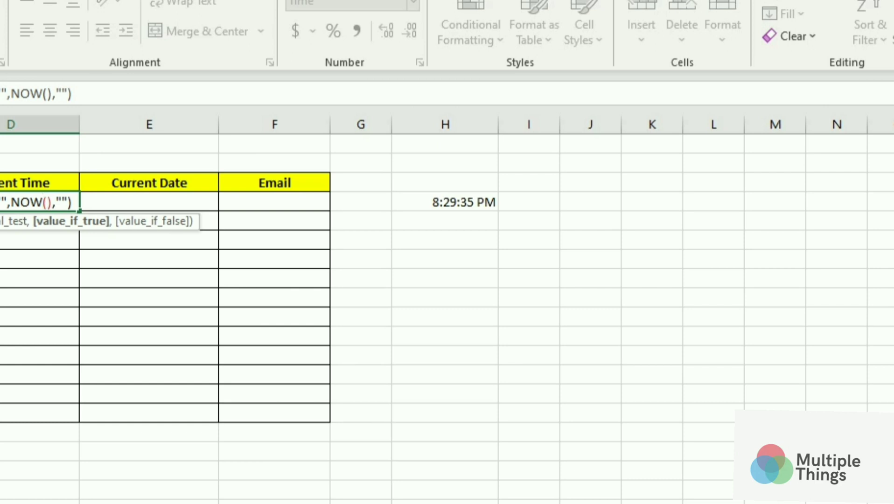
click(61, 202)
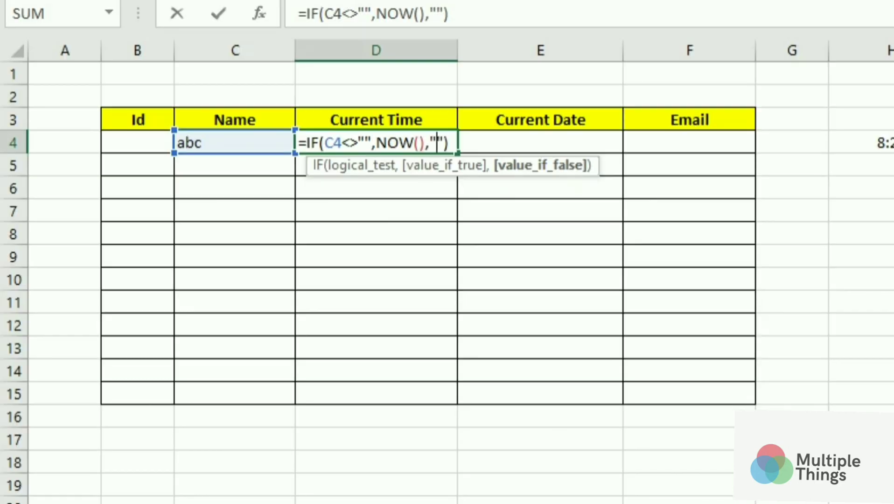
key(BackSpace)
key(BackSpace)
key(BackSpace)
key(BackSpace)
key(BackSpace)
key(BackSpace)
key(BackSpace)
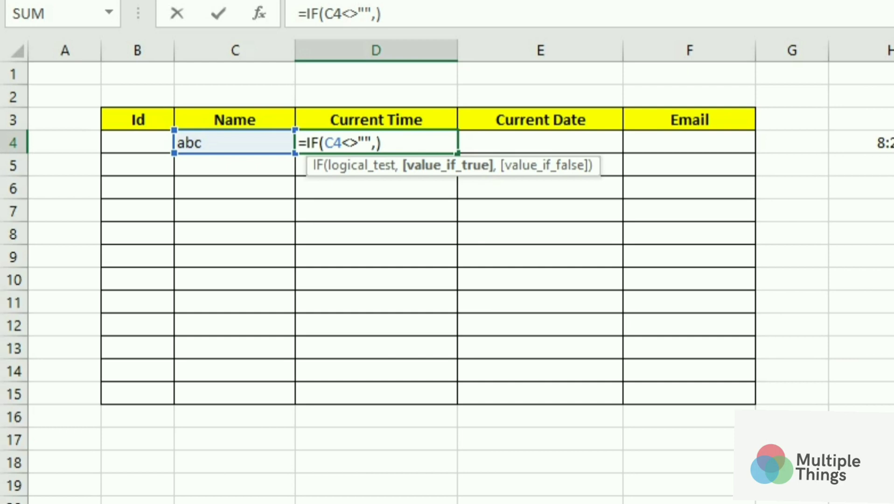
text(if)
key(Tab)
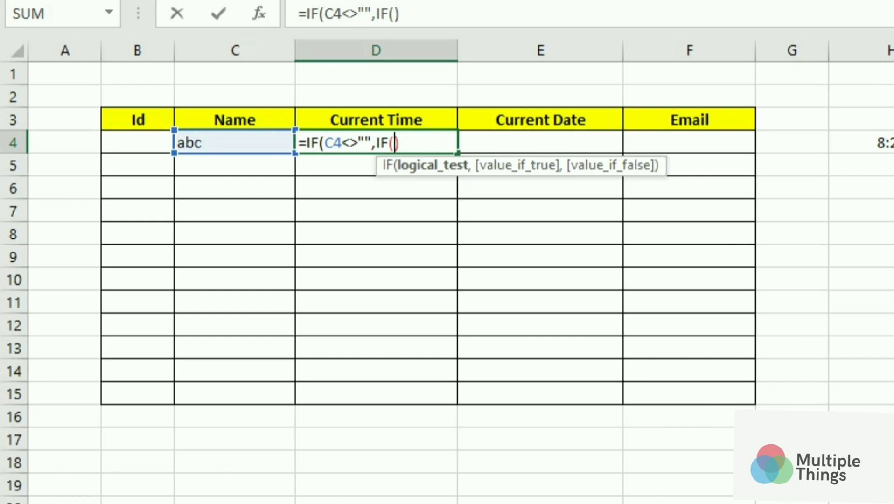
text(d4)
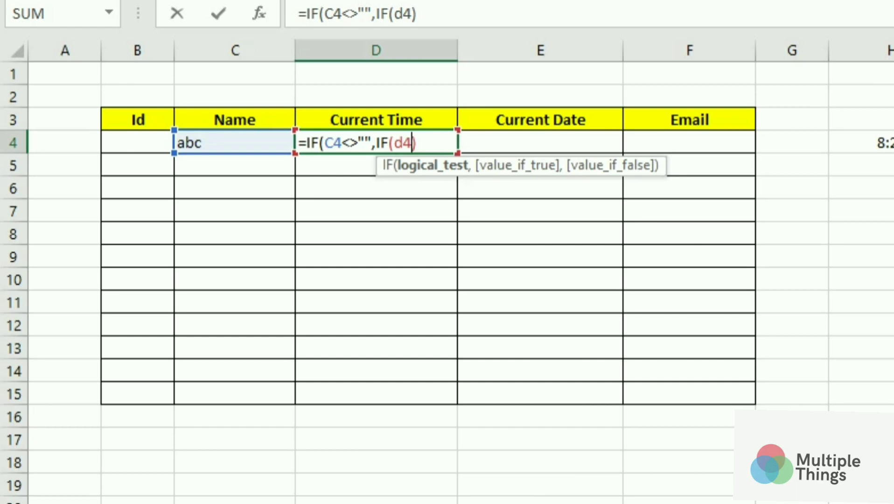
text(<>"")
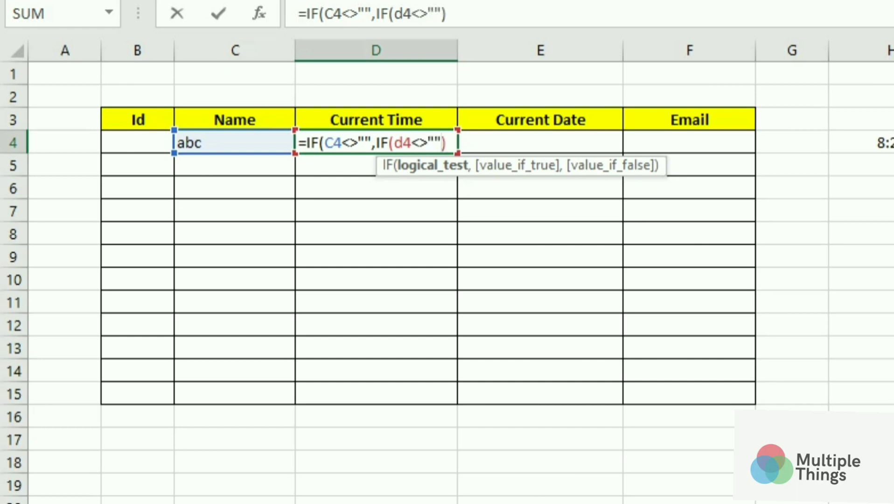
text(,)
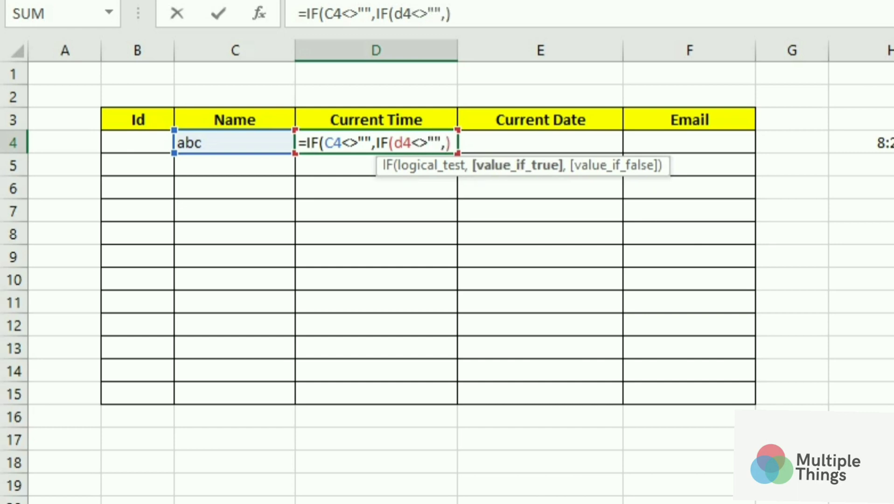
text(d)
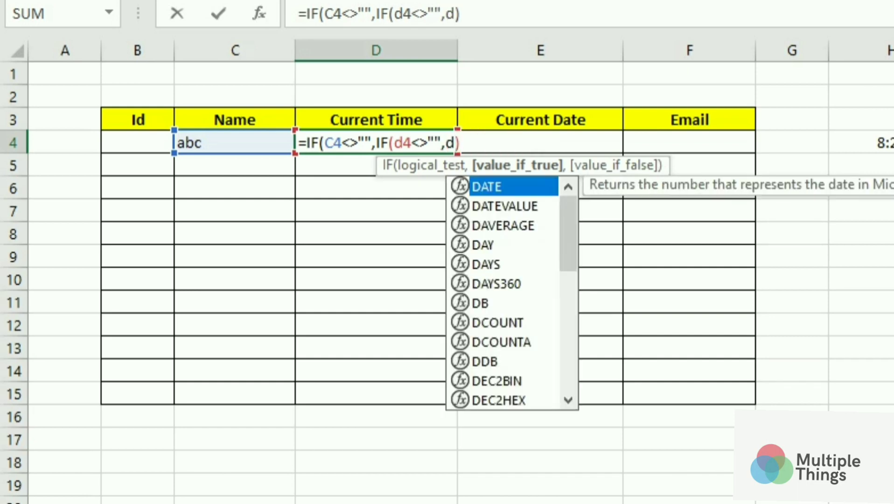
text(4)
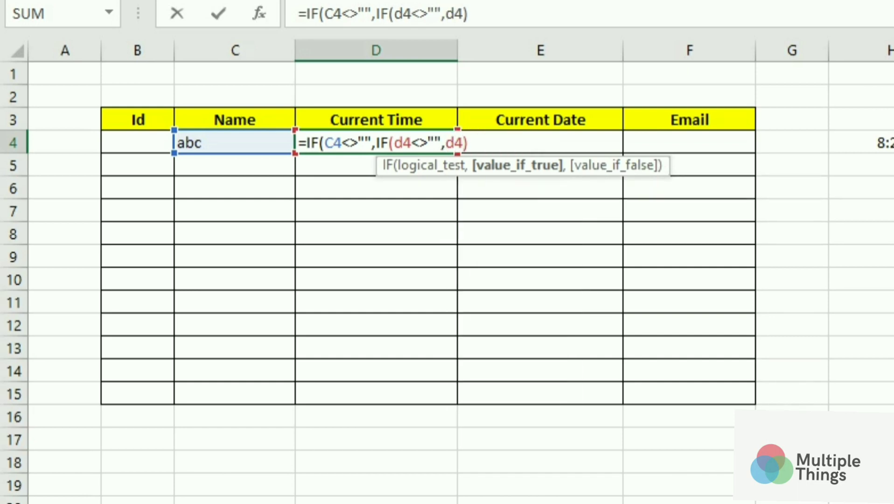
text(,no)
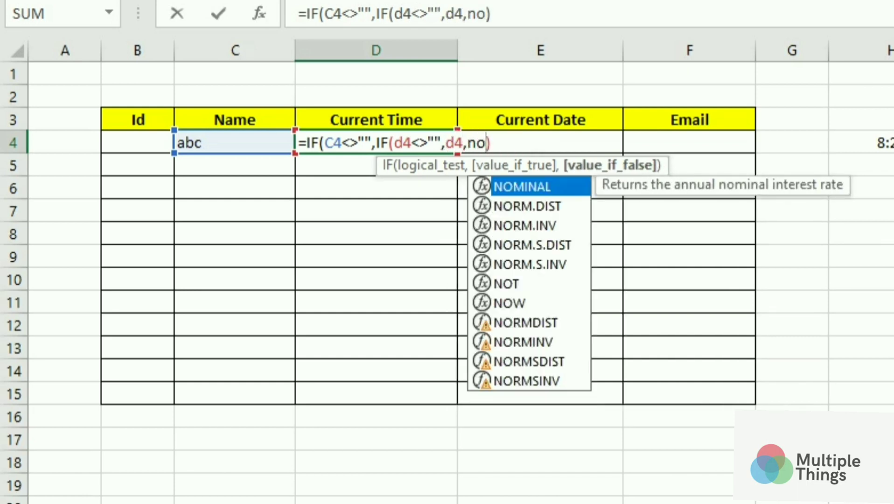
text(w)
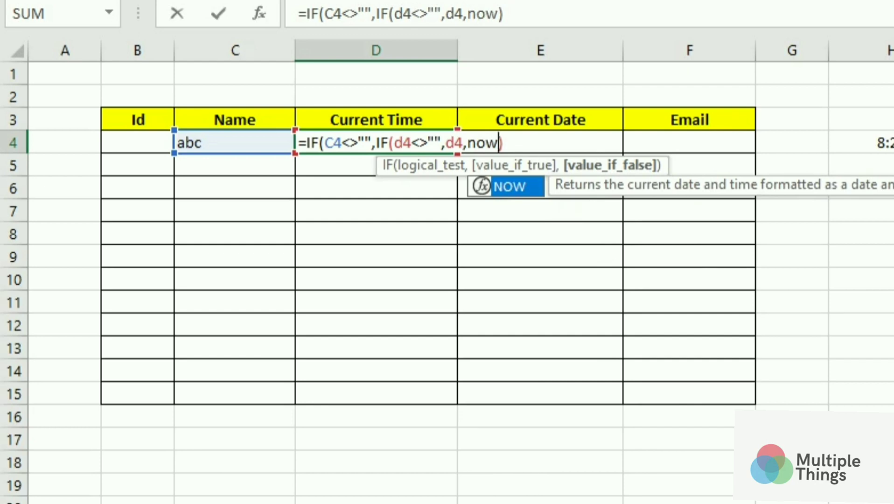
text(())
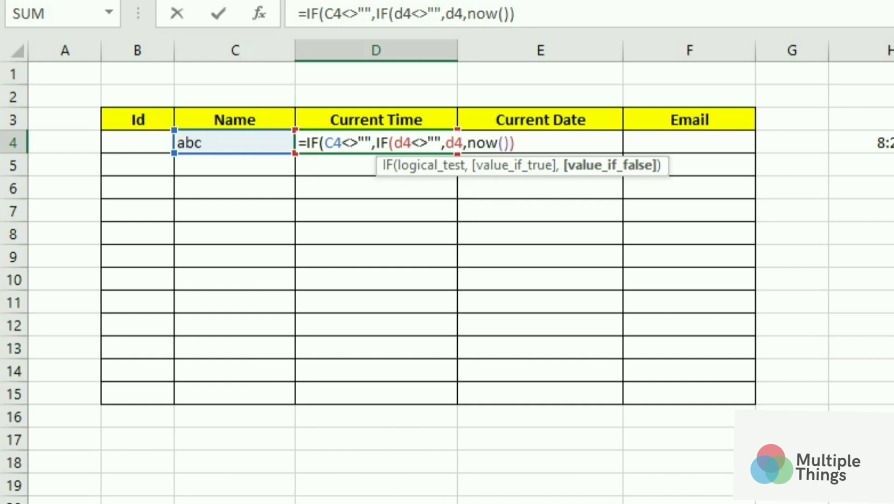
text())
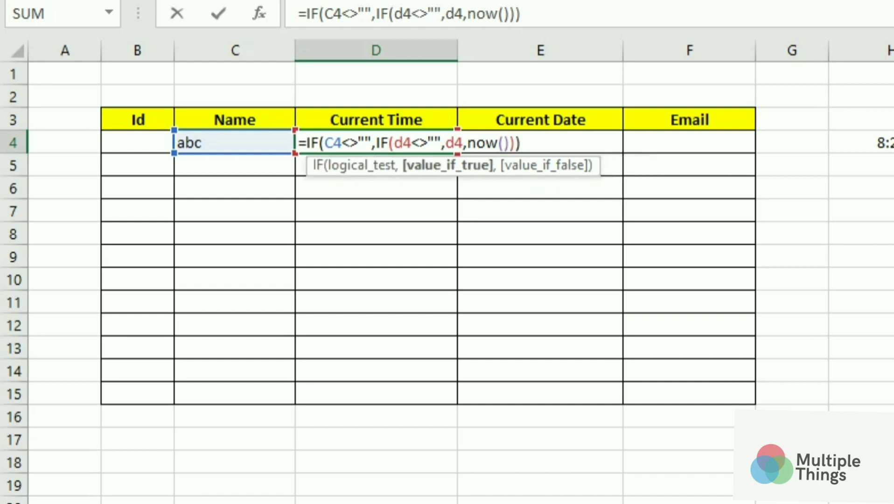
text(,)
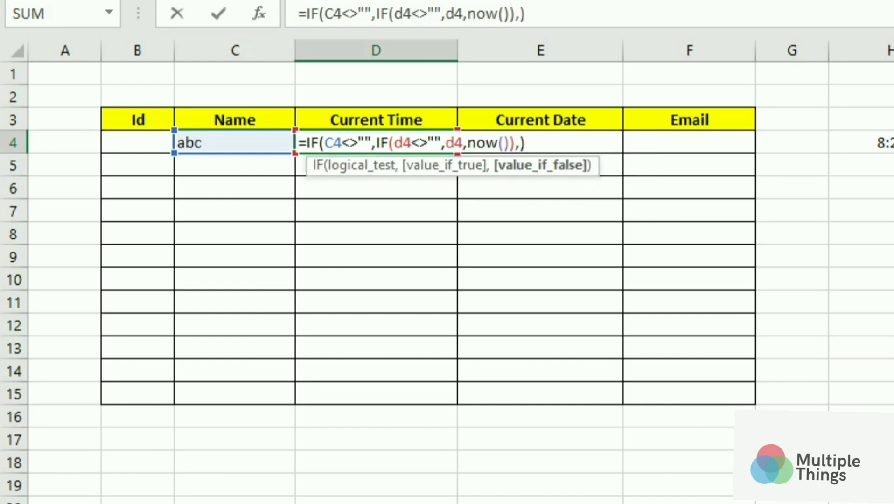
text("")
key(Return)
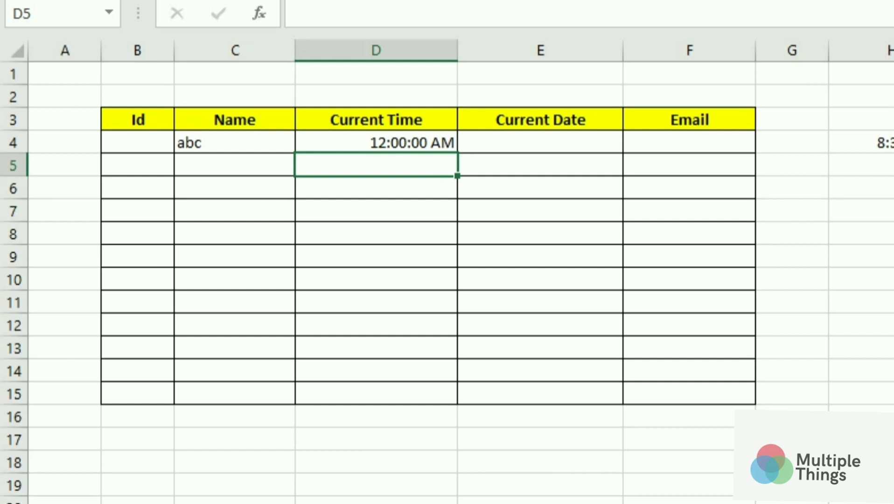
- Replace C4 with a new name to stamp 8:31:04 PM in D4, then copy D4
click(234, 143)
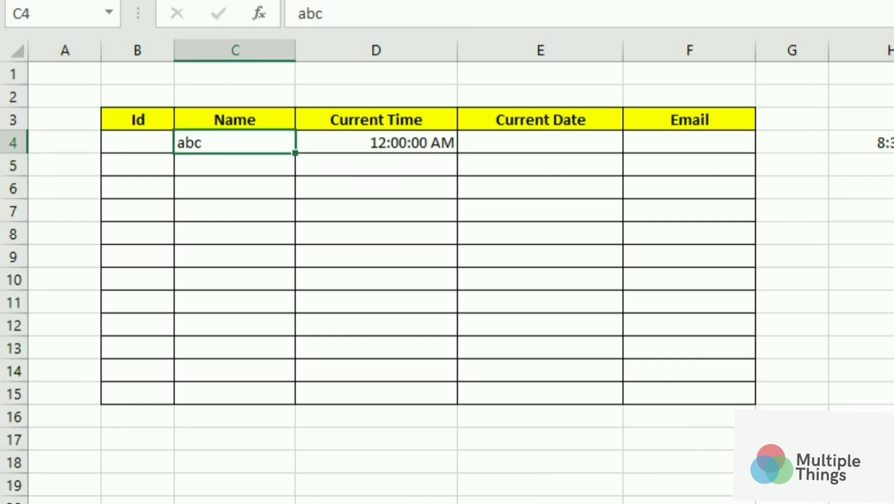
key(BackSpace)
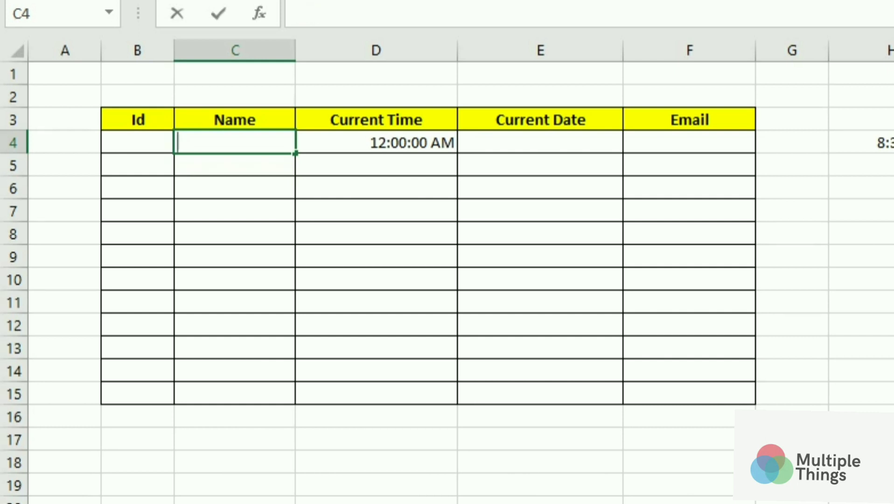
click(234, 279)
click(234, 142)
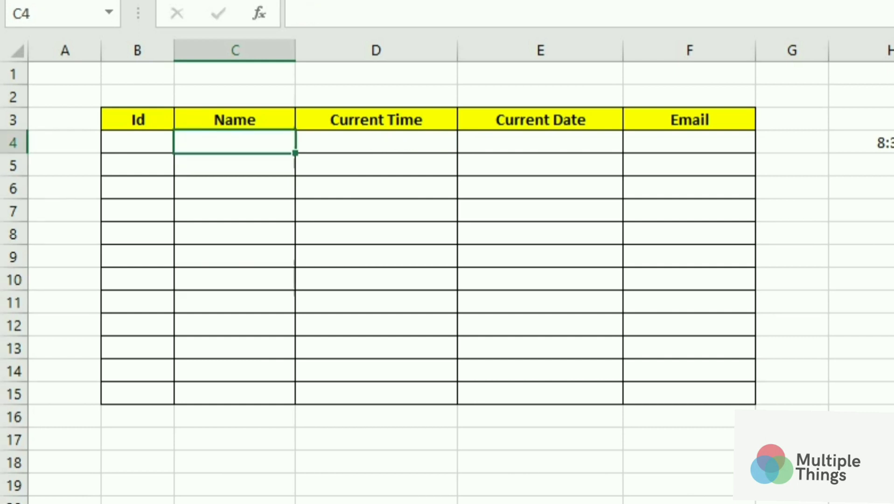
text(ali)
key(Return)
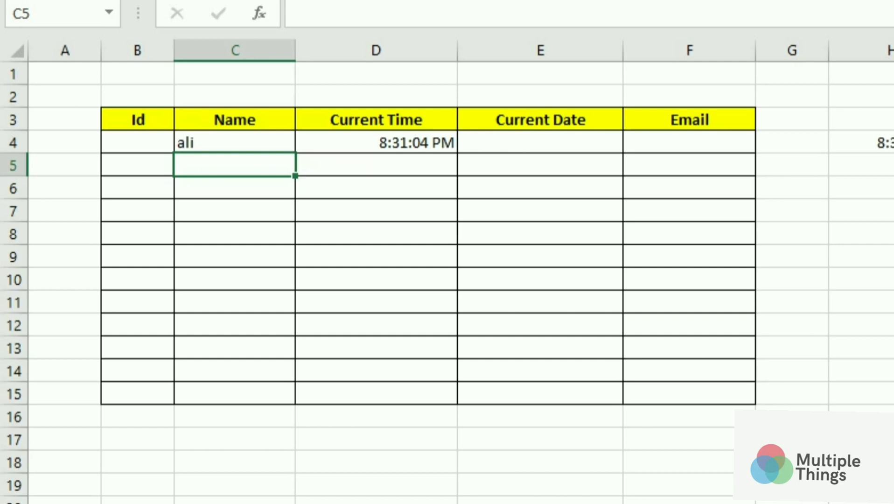
click(376, 143)
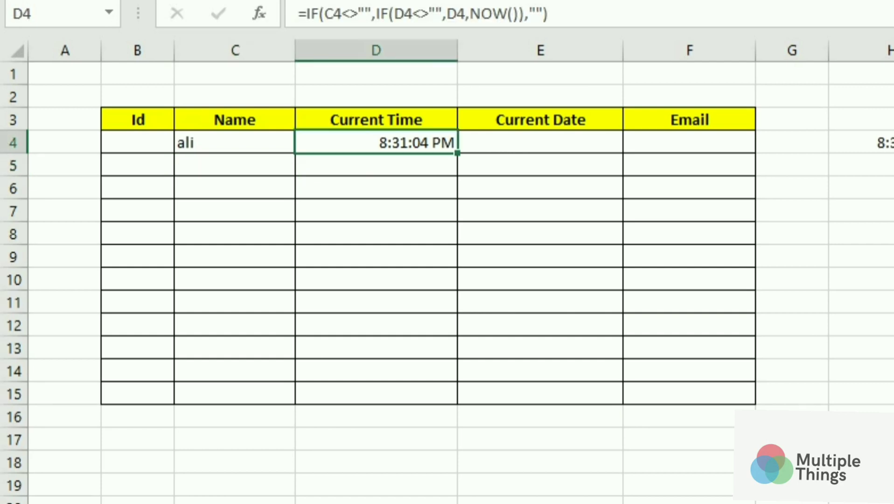
key(ctrl+c)
- Paste D4's formula into E4 and edit its first IF test to check C4
click(540, 142)
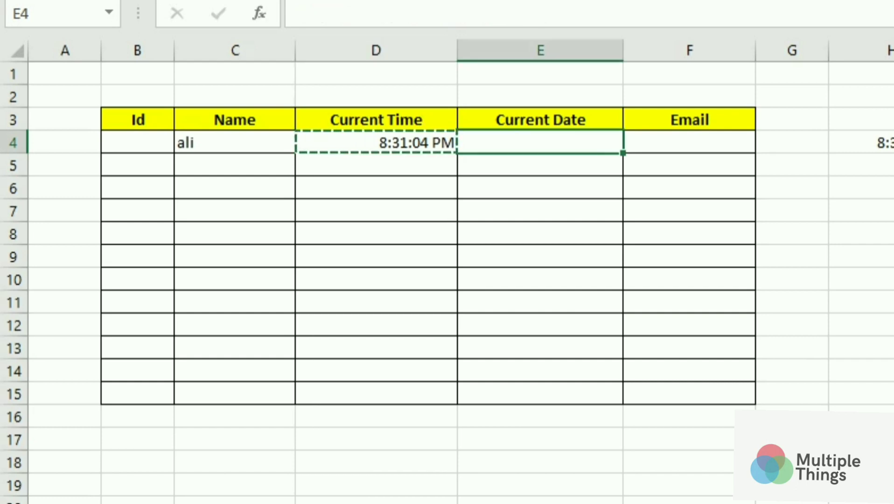
key(ctrl+v)
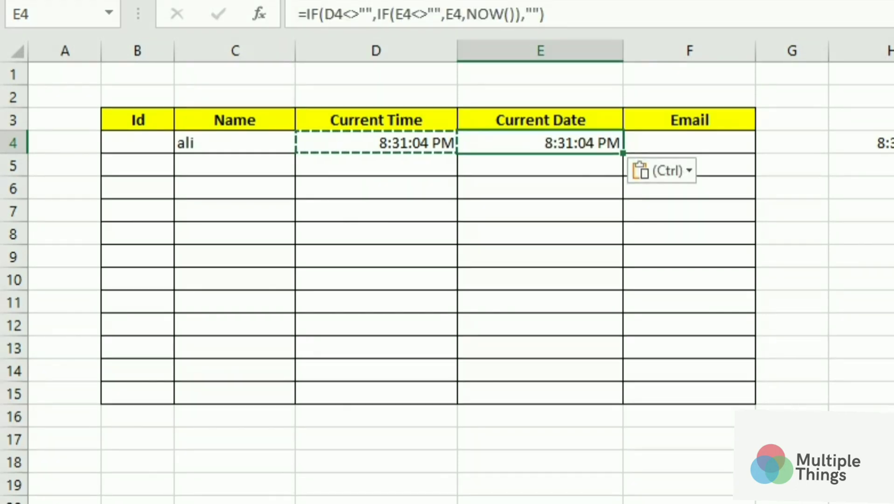
double_click(574, 143)
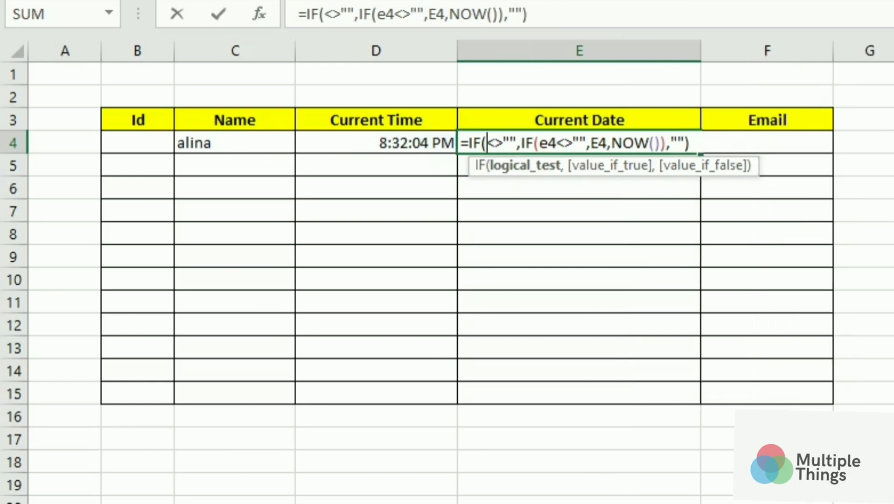
click(194, 142)
key(BackSpace)
key(BackSpace)
click(234, 143)
key(BackSpace)
key(BackSpace)
click(193, 142)
key(BackSpace)
key(BackSpace)
- Finish E4's formula by inserting the Name cell C4 reference
click(235, 142)
key(BackSpace)
key(BackSpace)
click(234, 142)
- Apply the long date format (Wednesday, March 14, 2012) to E4
right_click(552, 142)
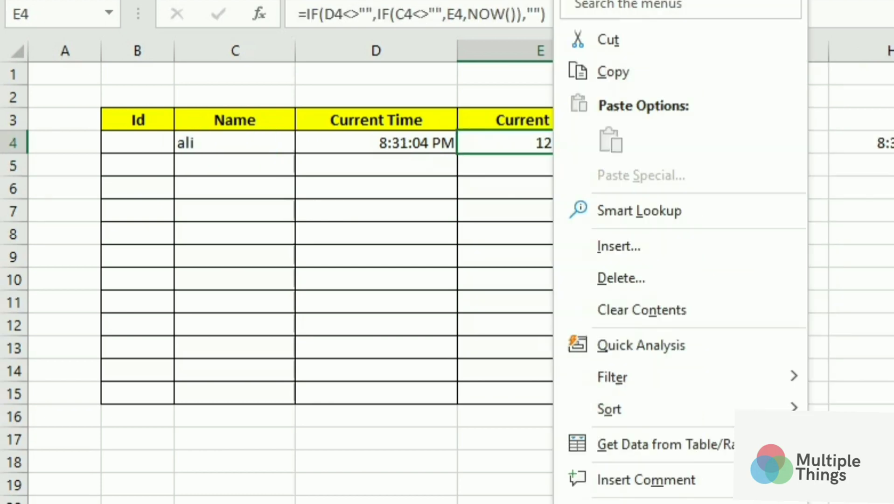
click(644, 502)
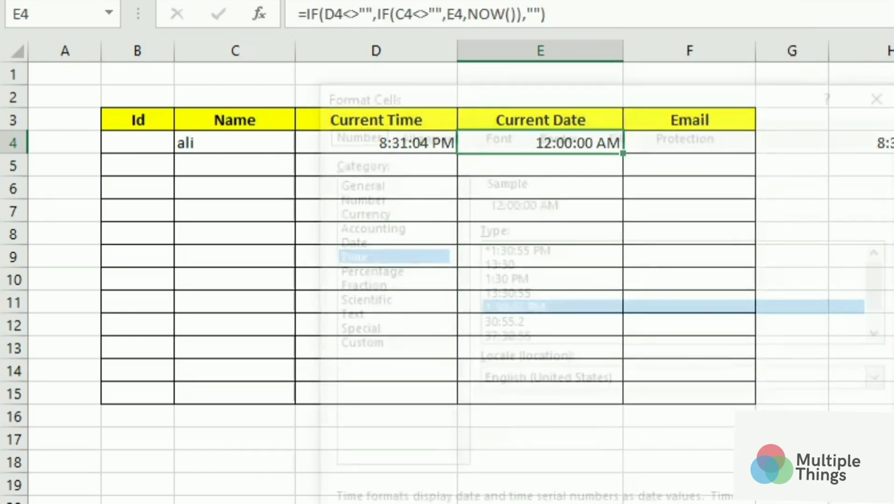
click(346, 239)
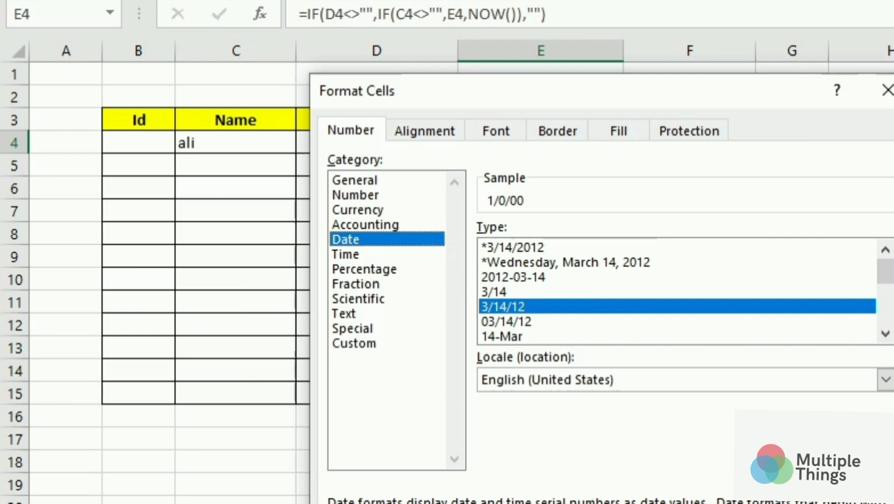
click(565, 262)
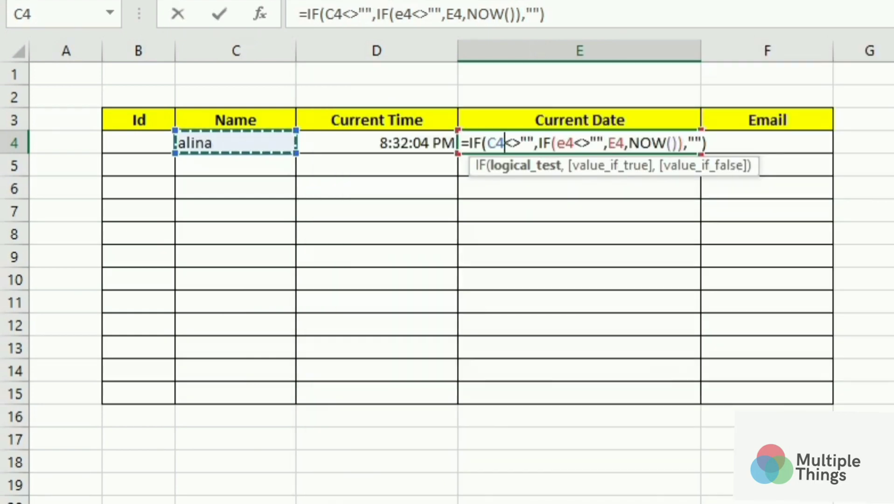
key(Return)
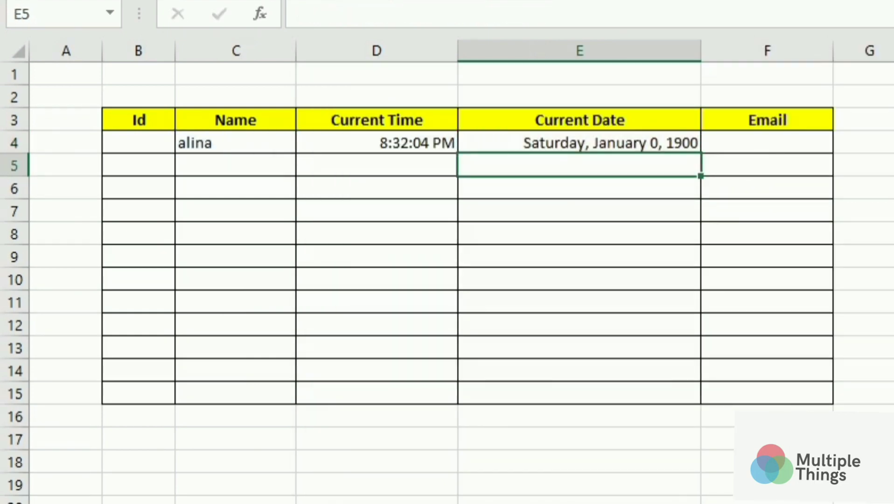
- Replace the name in C4 with a new one, then clear C4 to blank its time and date
click(236, 143)
key(BackSpace)
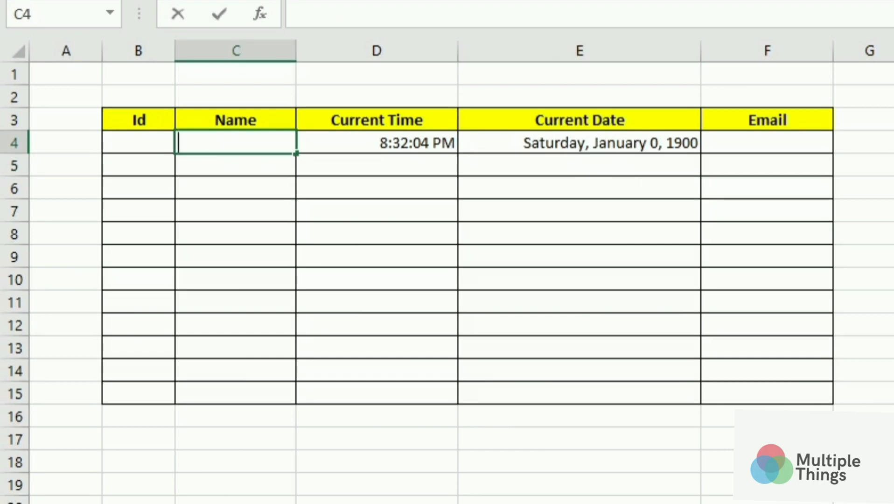
text(alina)
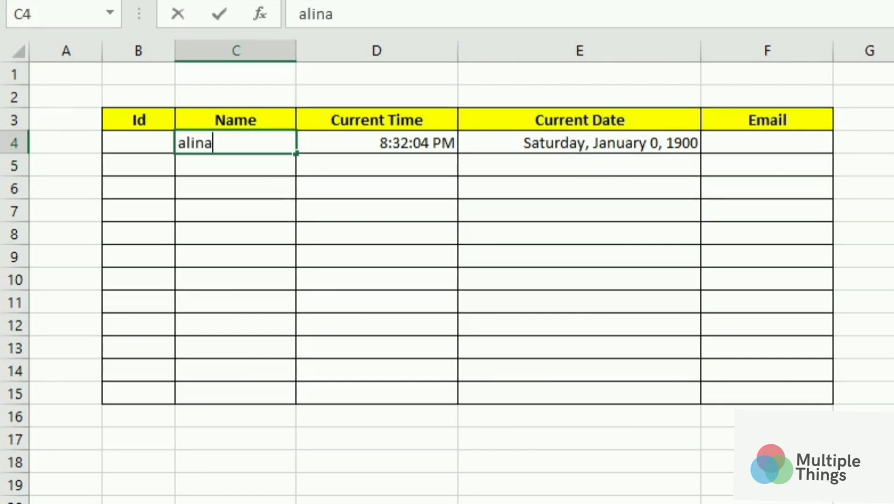
key(Return)
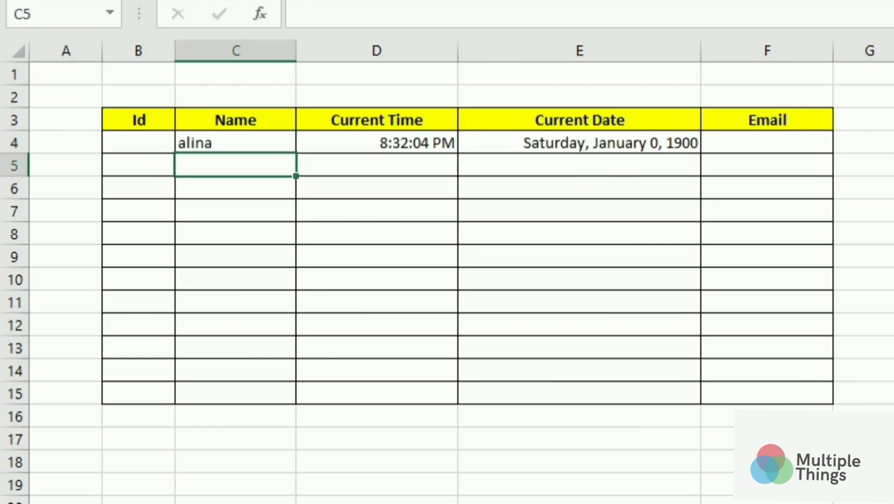
click(235, 143)
key(BackSpace)
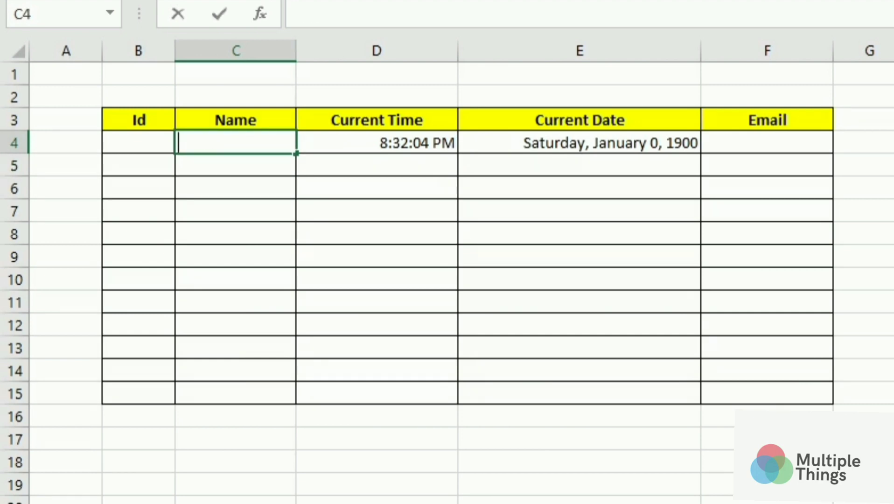
click(236, 392)
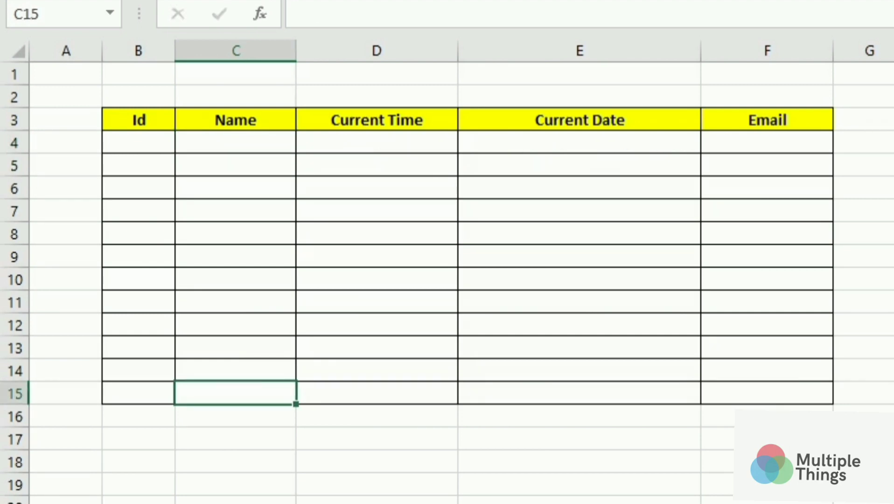
- Enter a name in C4 so D4 and E4 stamp 8:33:31 PM and Wednesday, November 16, 2022
click(235, 142)
text(alin)
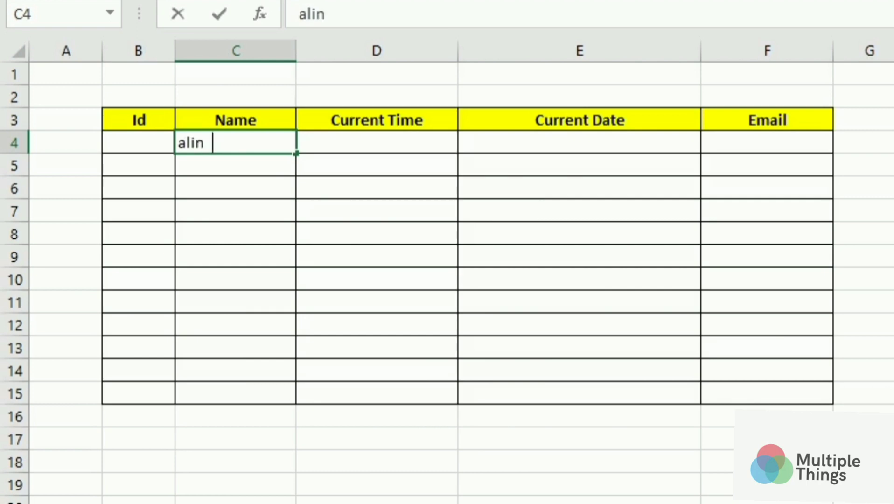
text(a)
key(Return)
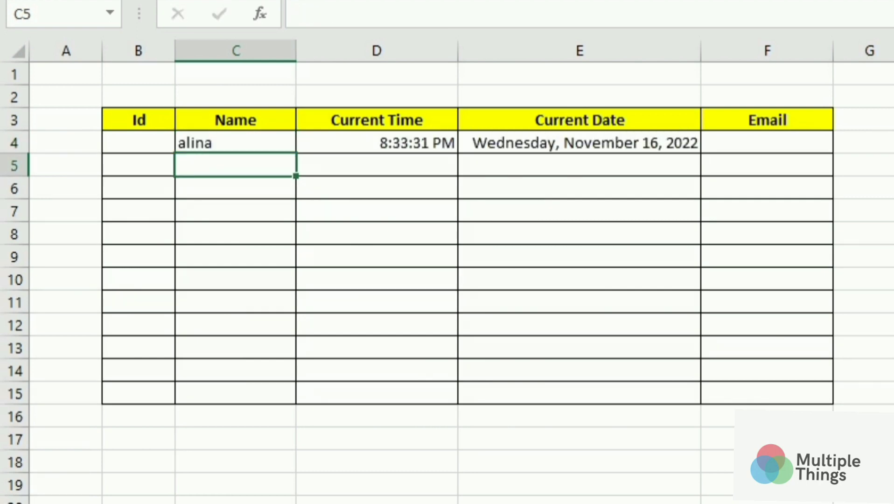
- Fill the D4:E4 time and date formulas down through row 15, then select the whole table
click(377, 142)
drag(377, 142, 578, 142)
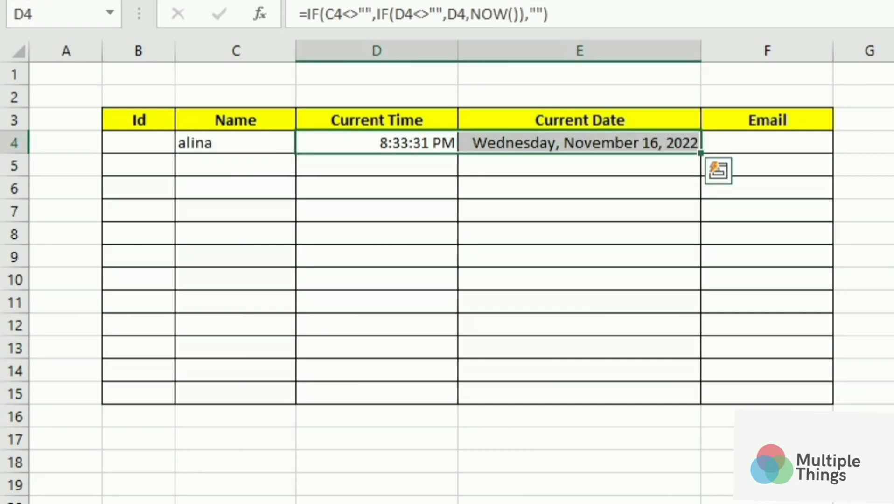
click(579, 143)
drag(579, 143, 376, 142)
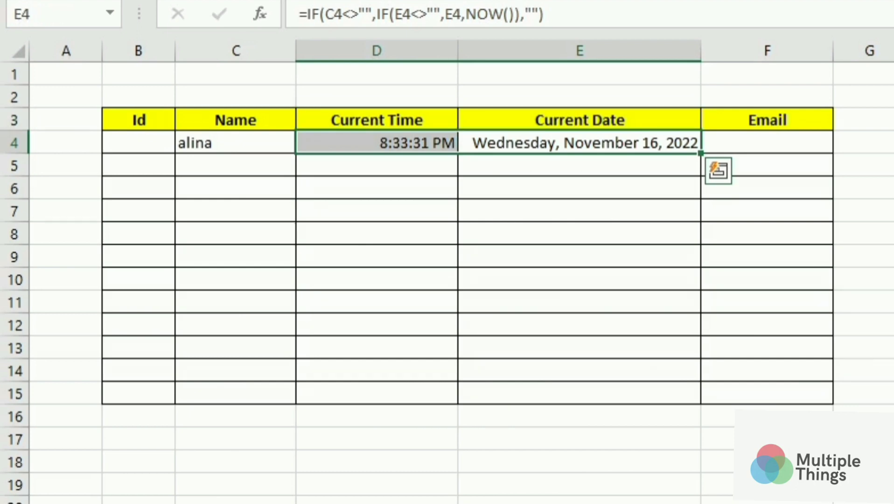
drag(701, 153, 700, 402)
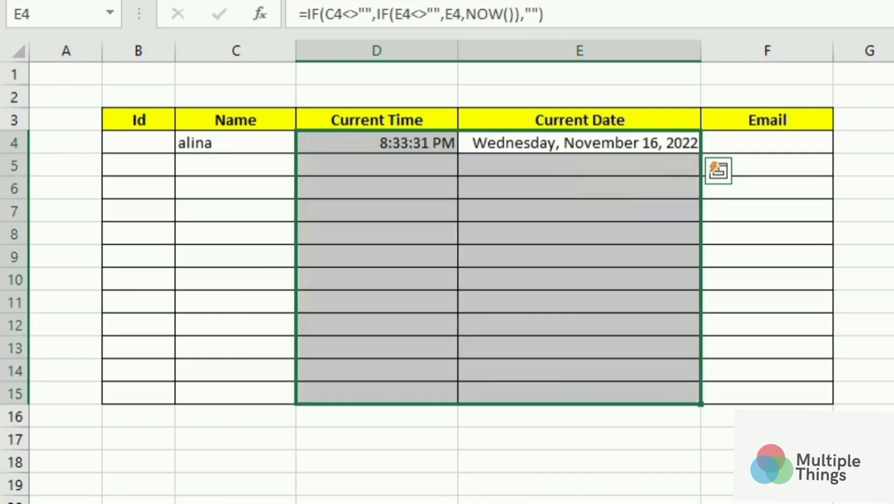
click(579, 346)
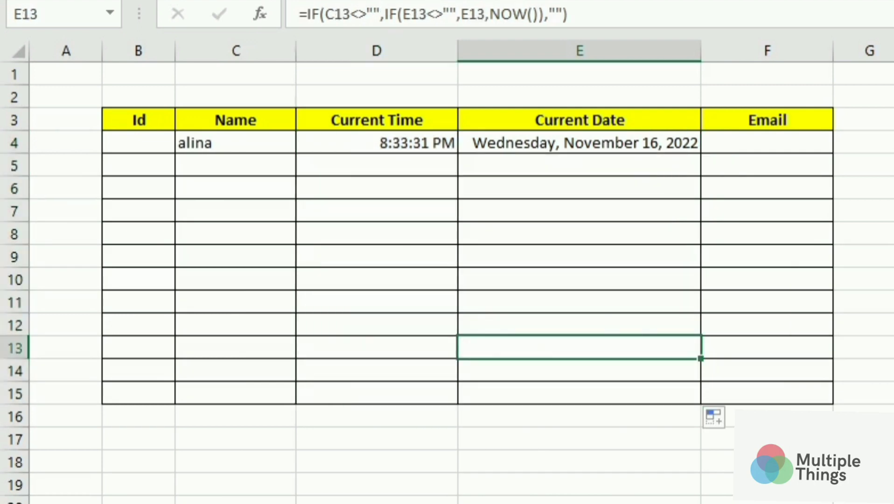
key(ctrl+a)
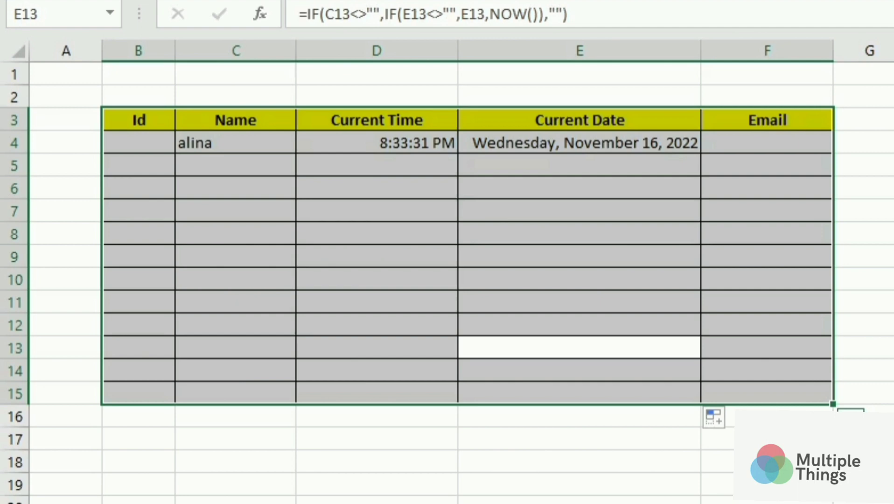
- Exclude columns D and E from the selection and unlock the Id, Name and Email cells
click(376, 51)
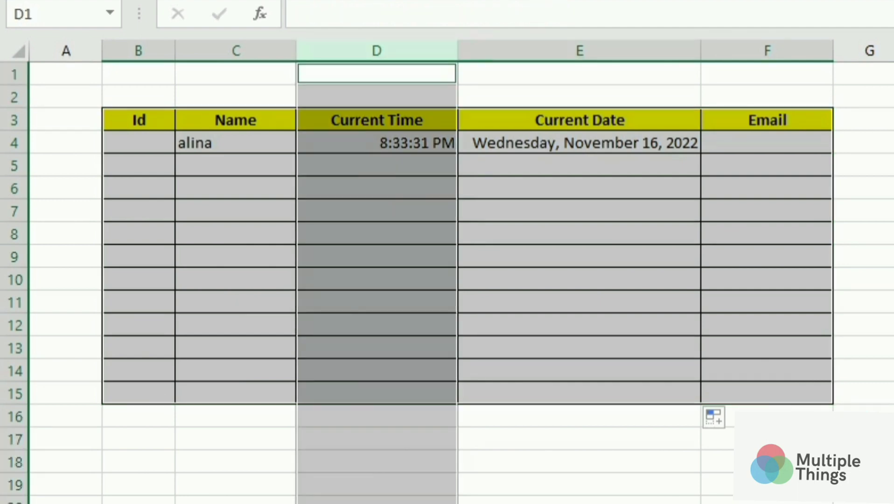
ctrl+click(579, 50)
ctrl+click(377, 50)
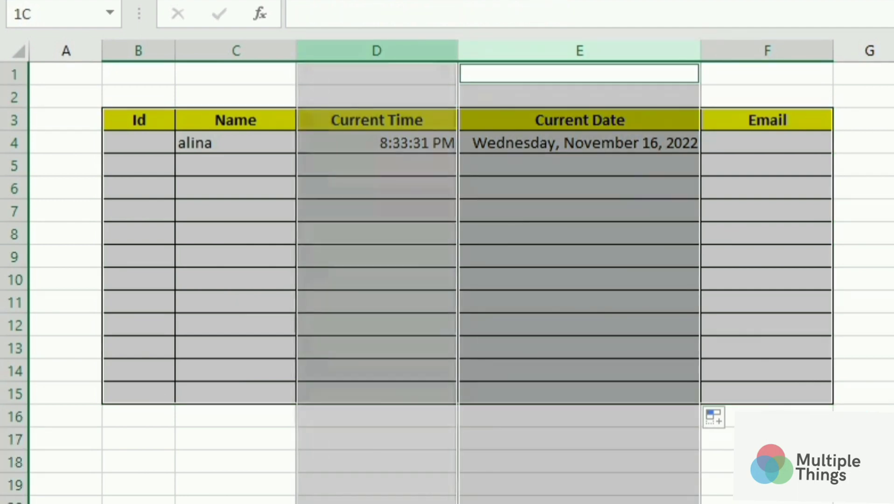
ctrl+click(579, 51)
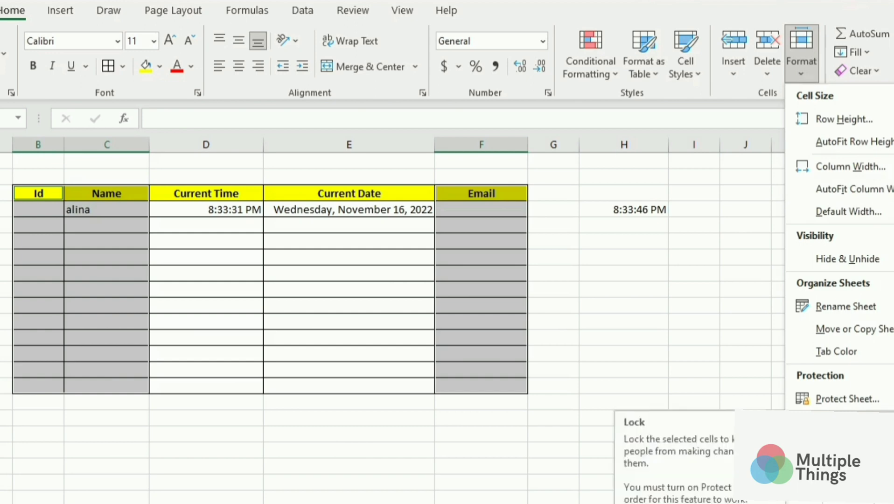
click(844, 417)
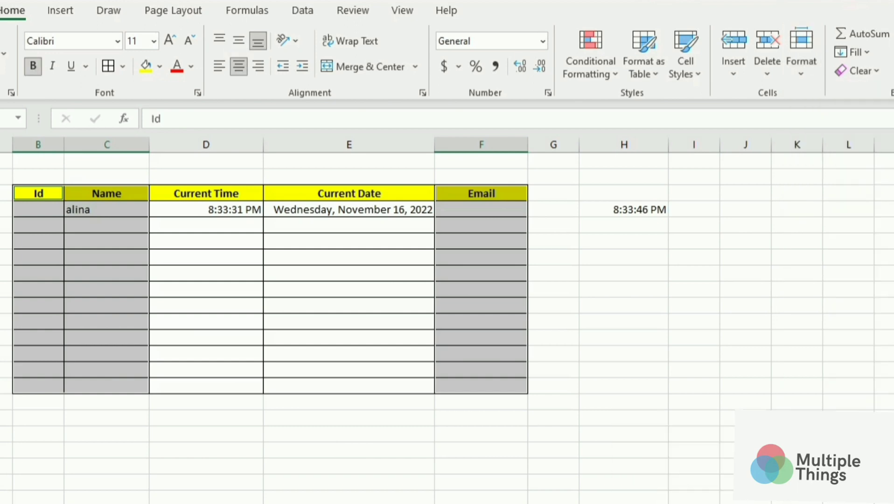
click(624, 289)
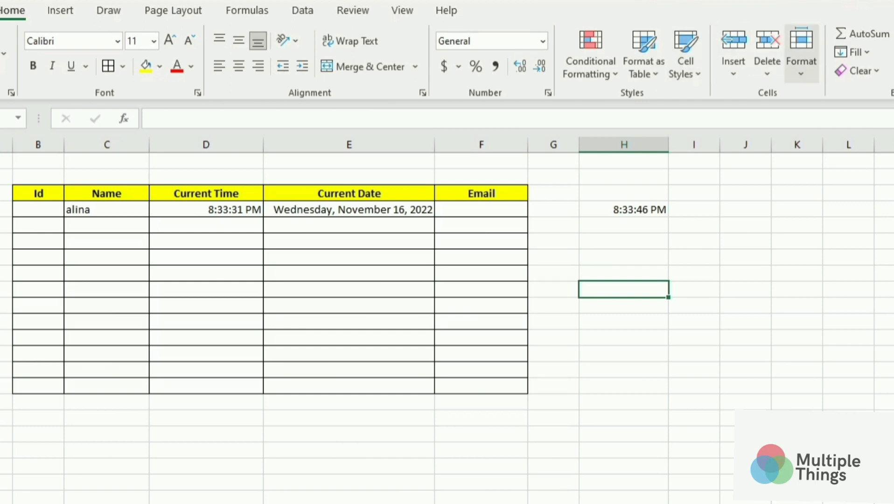
- Protect the worksheet via Format > Protect Sheet with a password, confirming it a second time
click(801, 54)
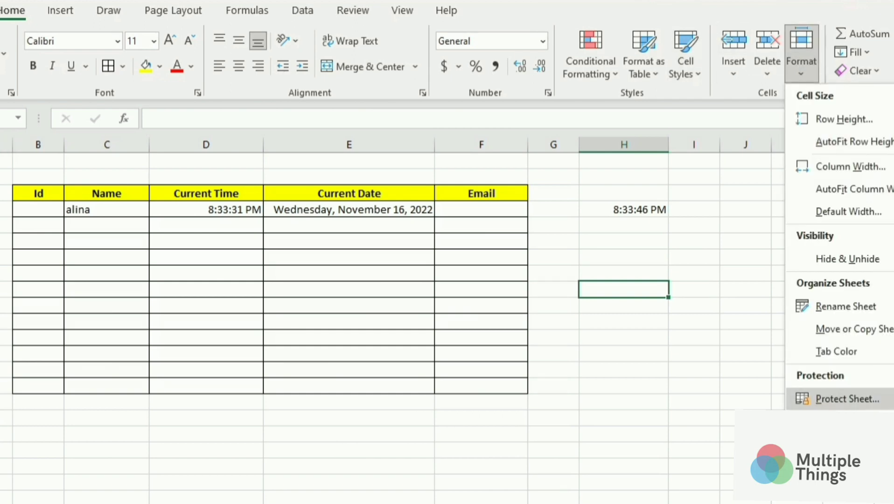
click(845, 398)
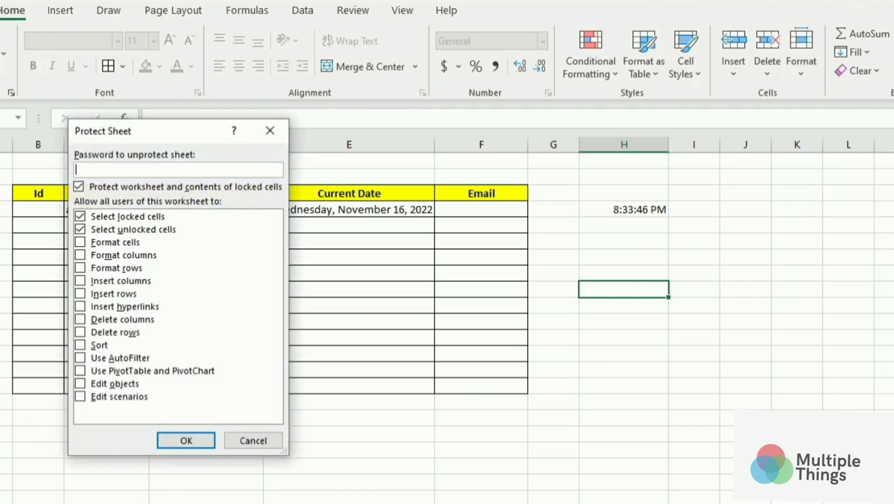
click(186, 440)
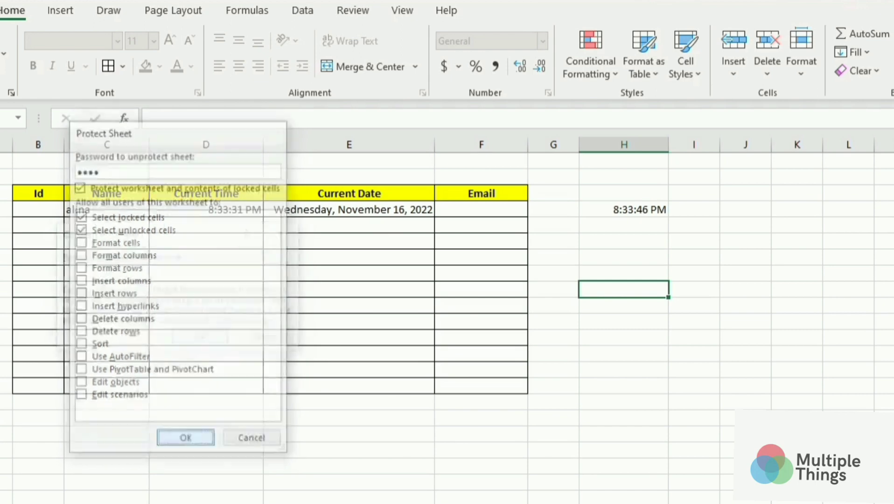
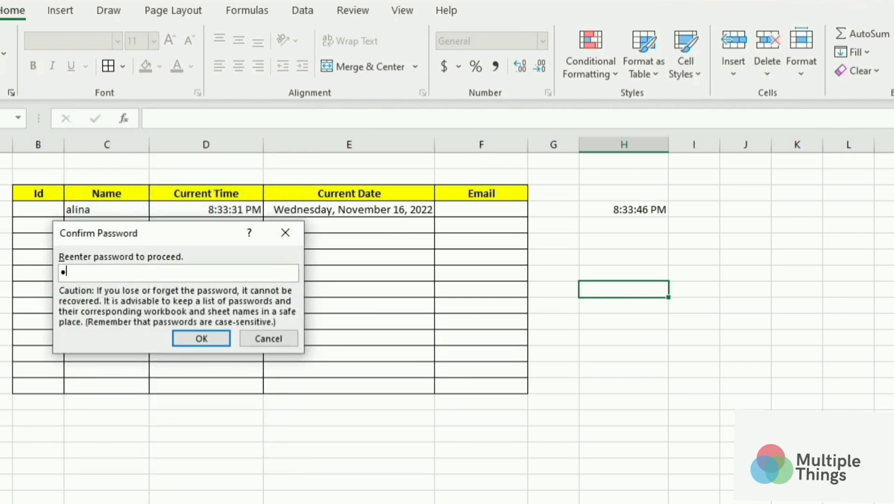
key(Return)
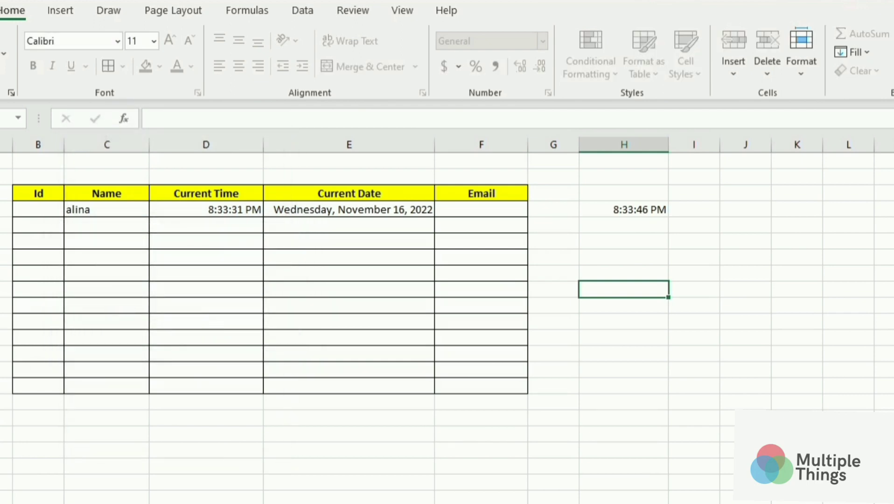
- Delete the old first-row name and enter a new one, stamped 8:34:48 PM
click(107, 209)
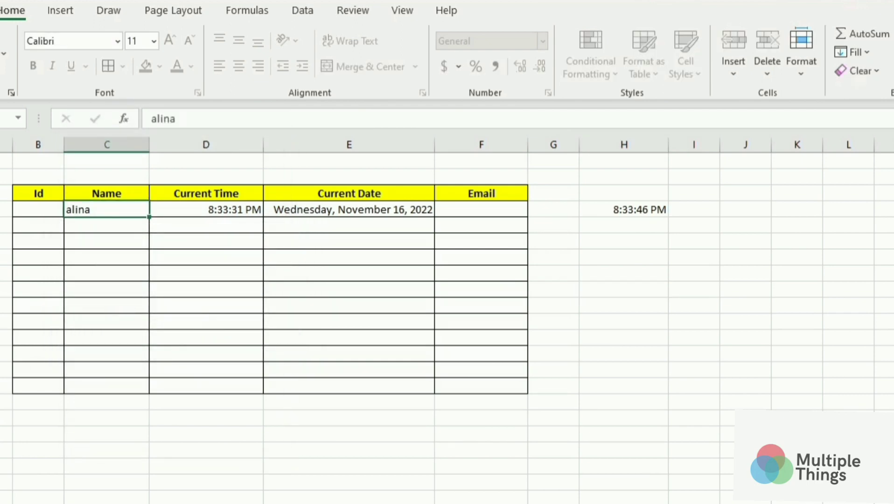
key(BackSpace)
click(106, 257)
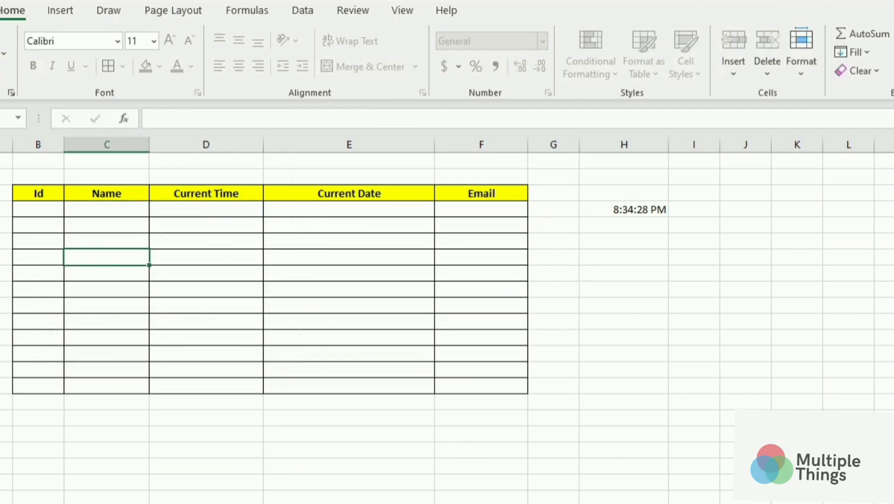
click(107, 210)
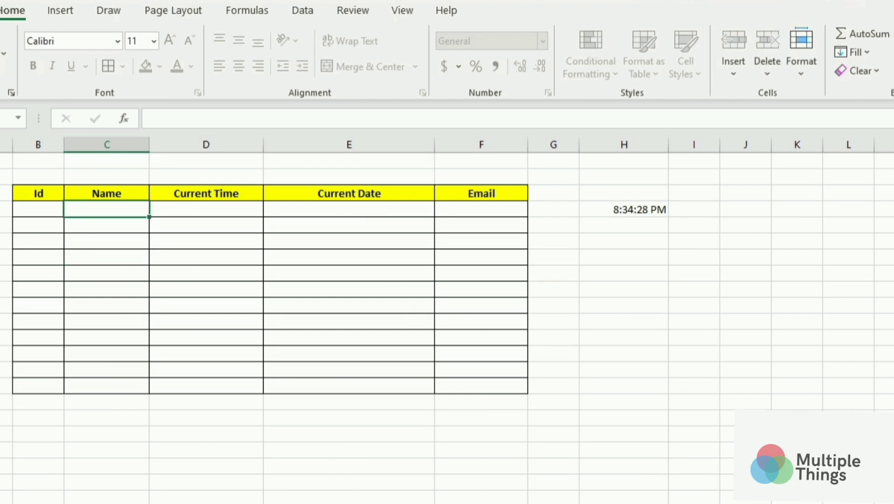
text(us)
key(Escape)
text(Ali)
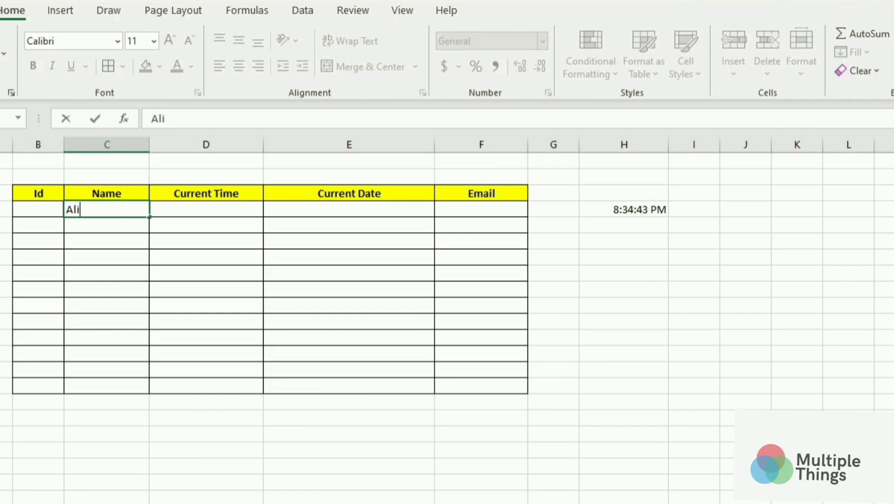
key(Return)
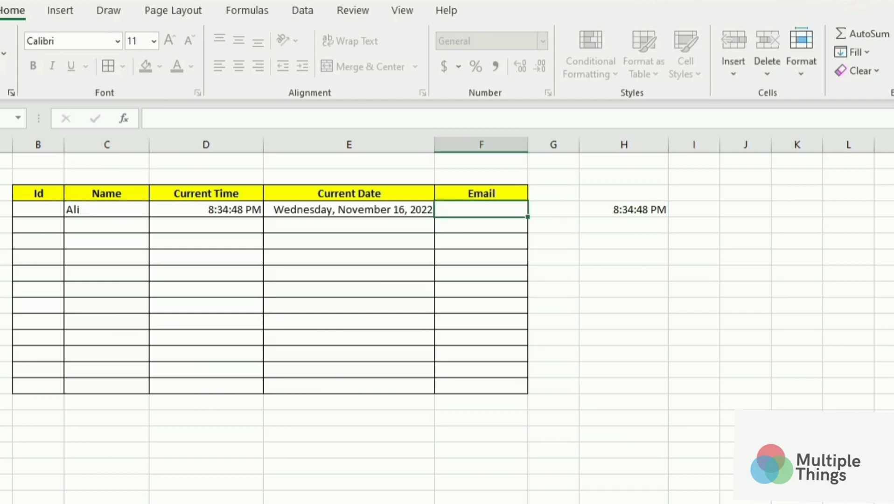
- Enter a second name in the next row's Name cell, stamped 8:34:59 PM
click(38, 225)
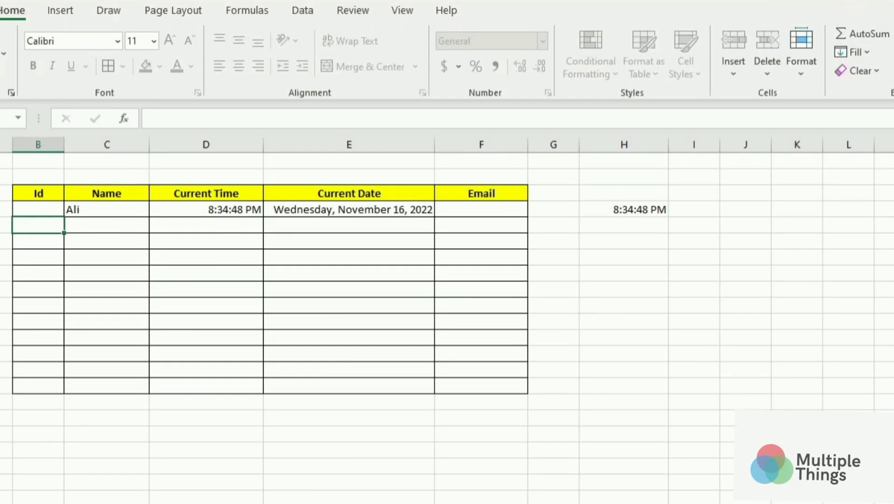
click(106, 225)
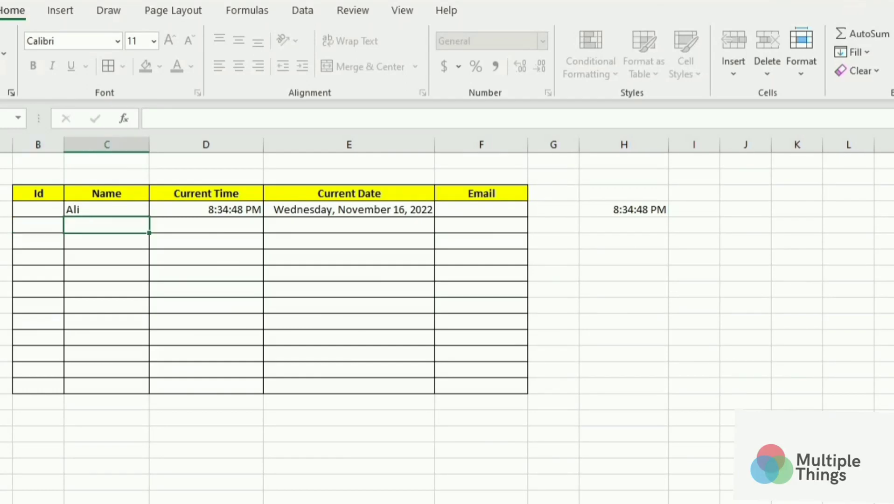
text(Bi)
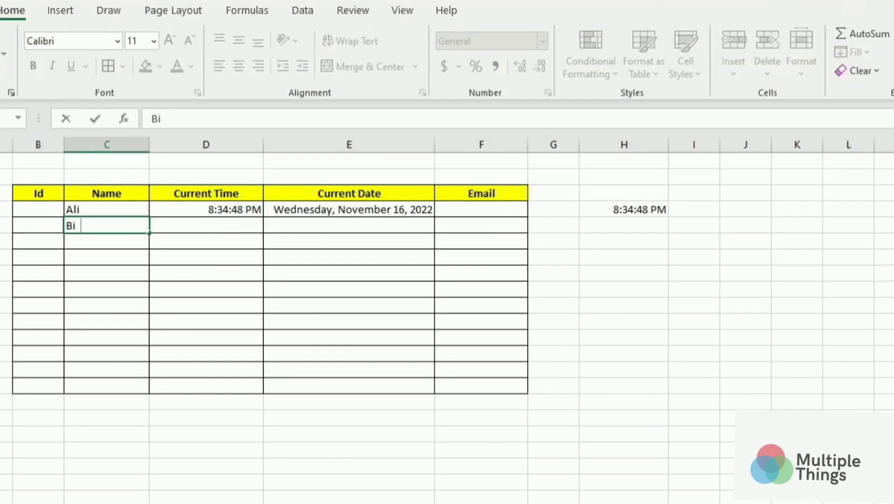
text(sma)
key(Return)
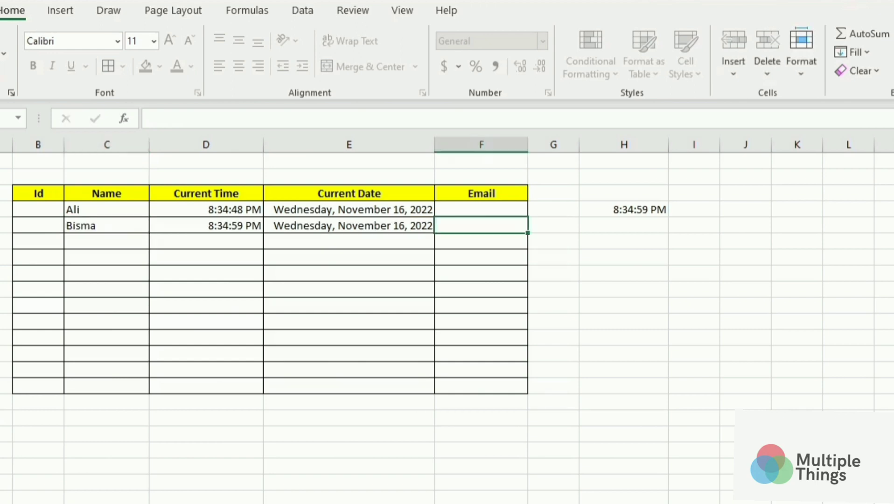